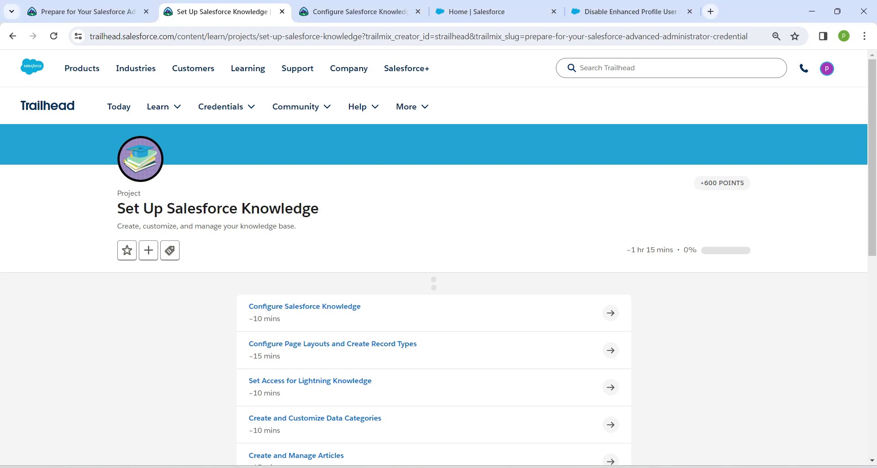
Review the Knowledge project and advanced administrator trailmix in Trailhead, ending on Service Setup Home.
drag(118, 208, 318, 208)
key(ctrl+Page_Up)
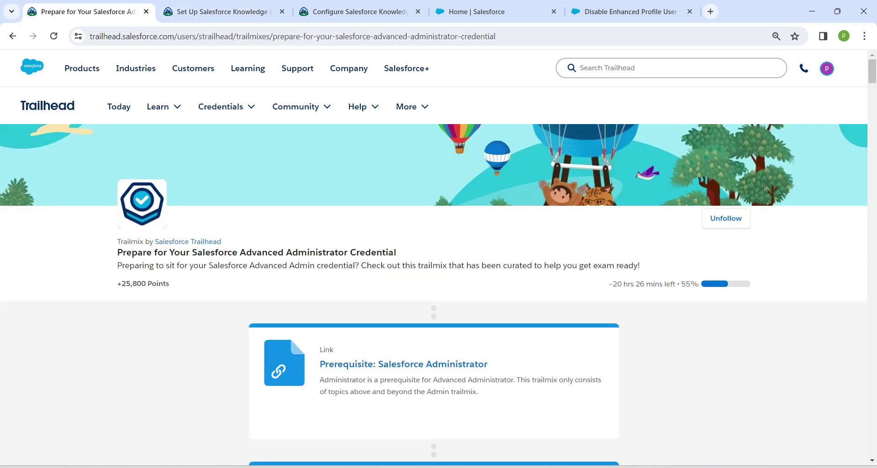
scroll(433, 274, down, 15)
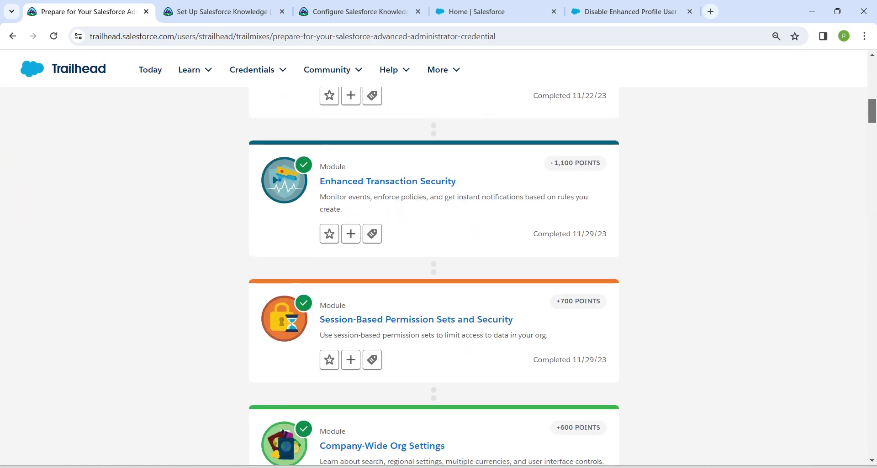
scroll(434, 274, down, 20)
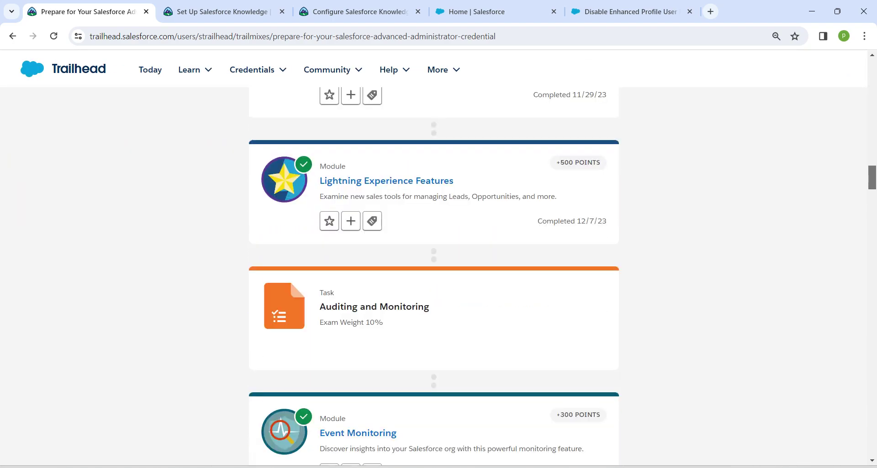
scroll(434, 274, down, 15)
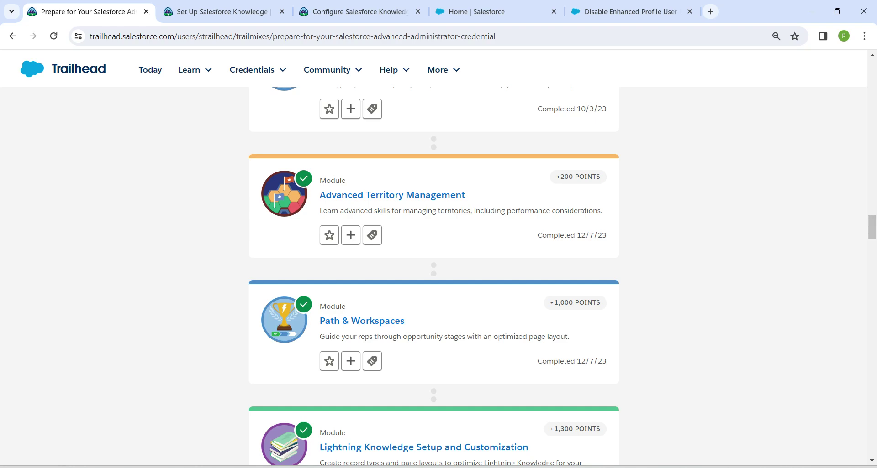
key(ctrl+Tab)
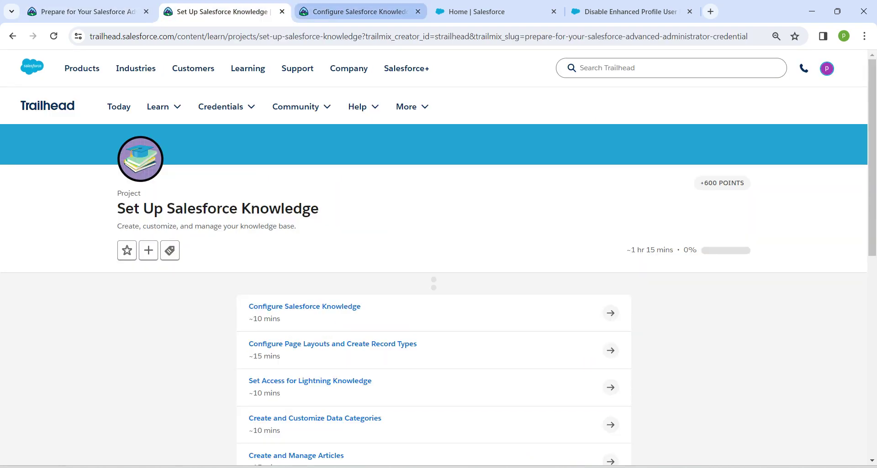
key(ctrl+Tab)
key(ctrl+Tab)
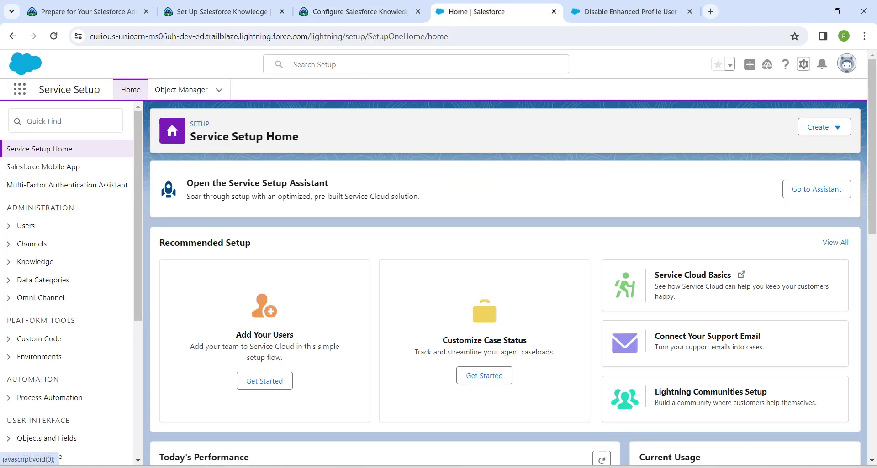
click(803, 65)
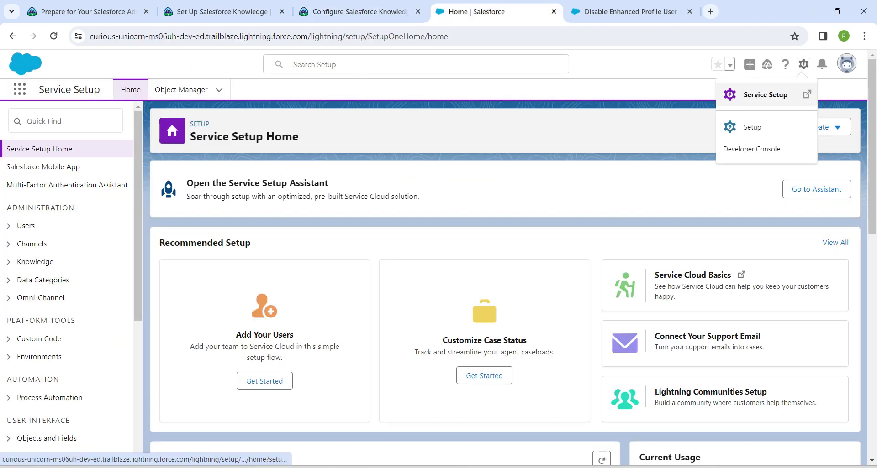
click(765, 95)
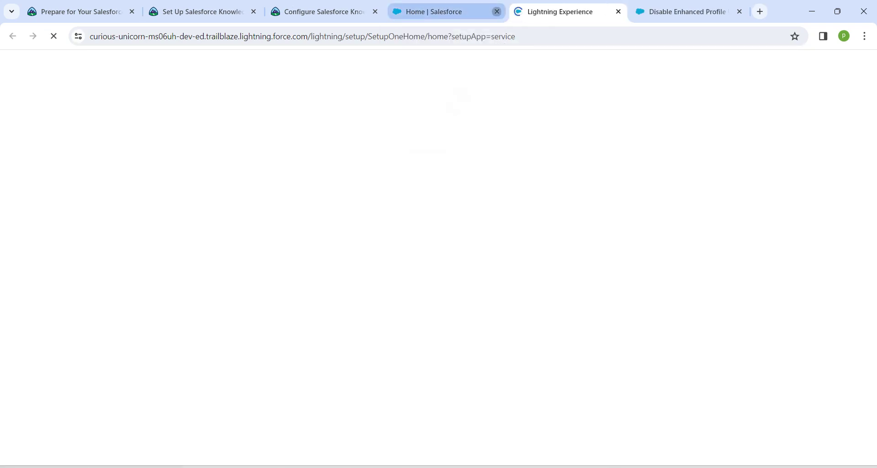
click(496, 12)
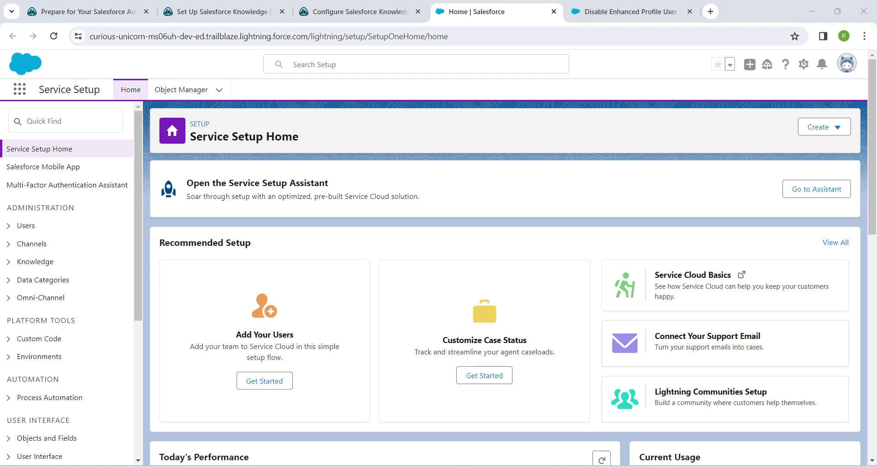
drag(250, 243, 160, 243)
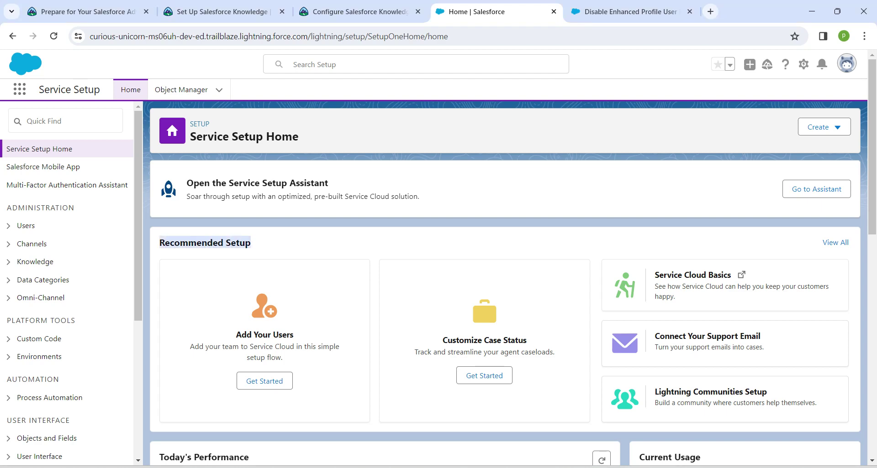
click(264, 381)
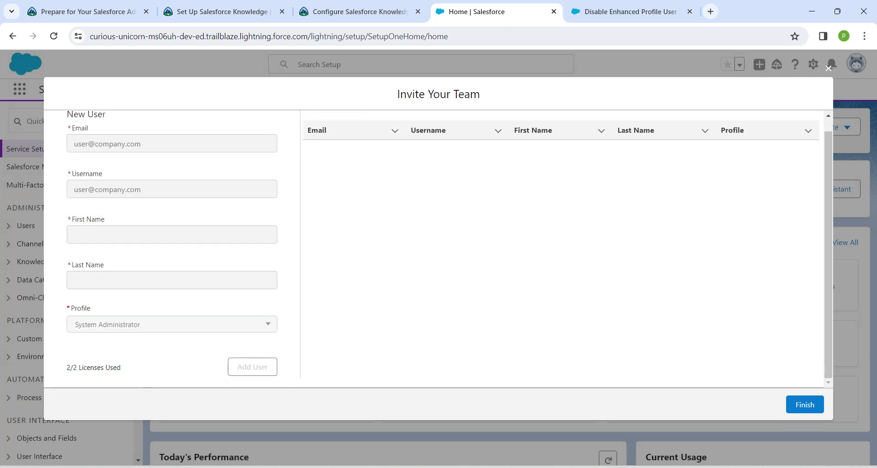
triple_click(94, 367)
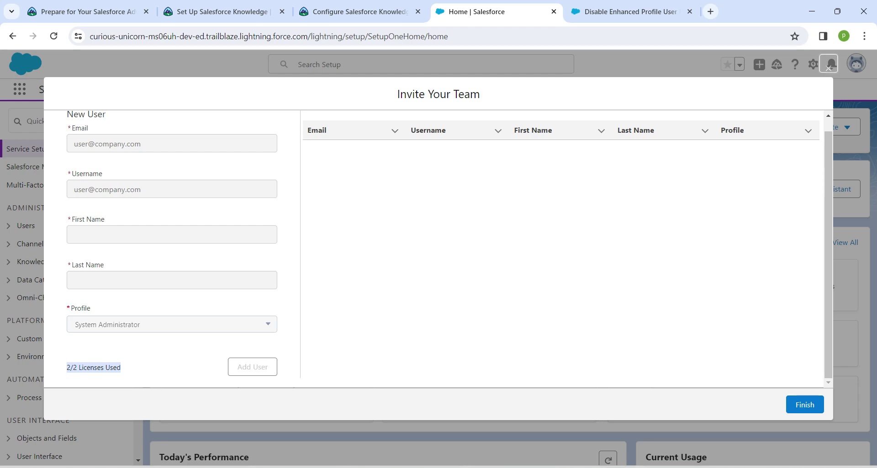
click(828, 68)
click(64, 121)
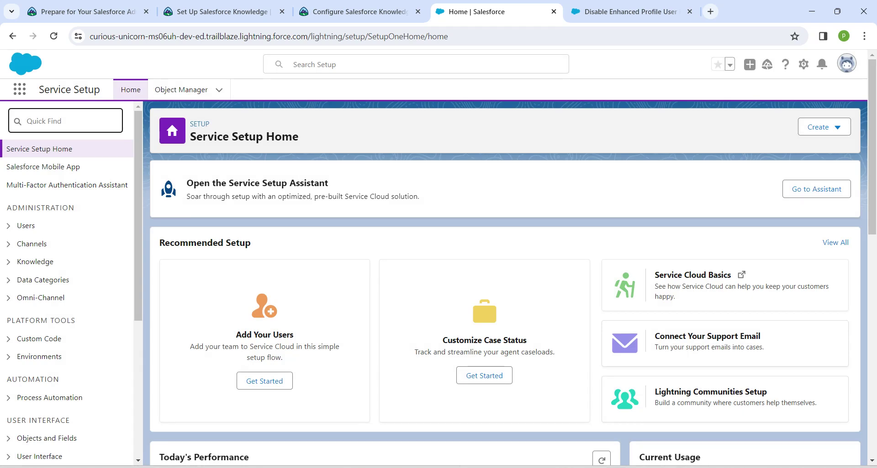
Find Users through Quick Find 'user' and deactivate the VP, North American Sales user.
text(user)
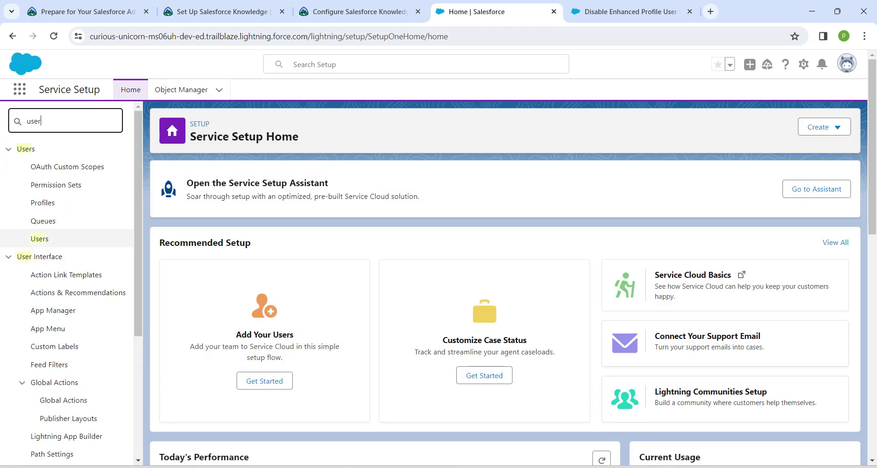
click(40, 239)
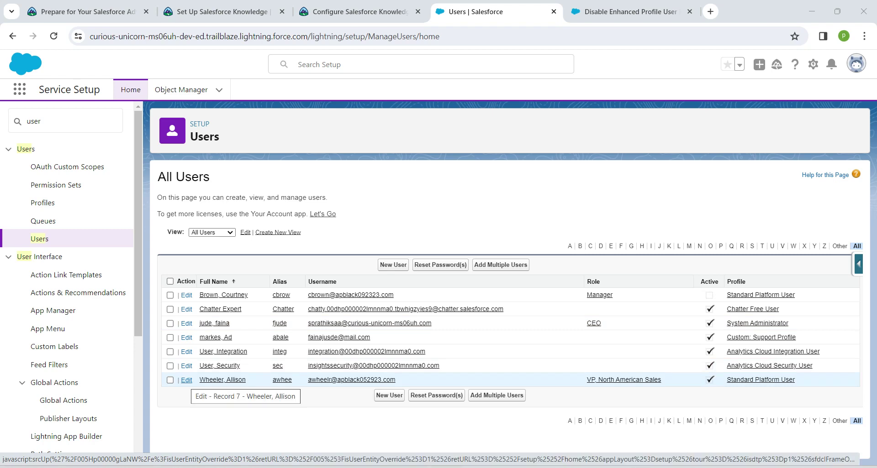
click(186, 380)
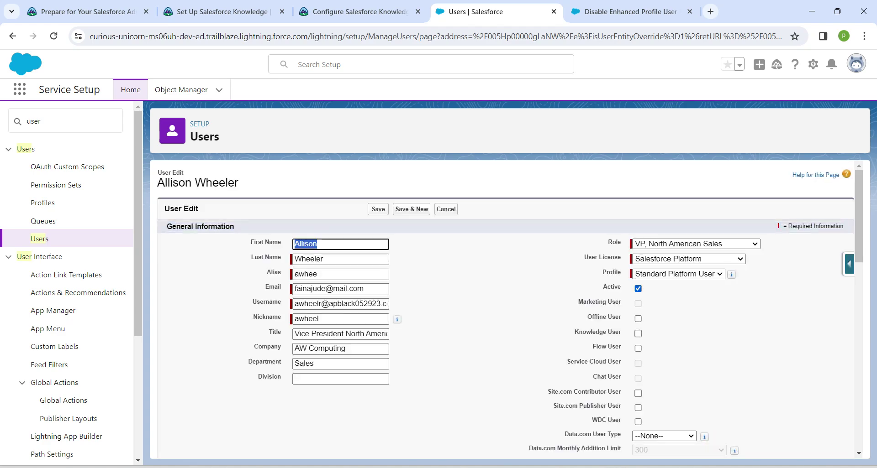
click(638, 288)
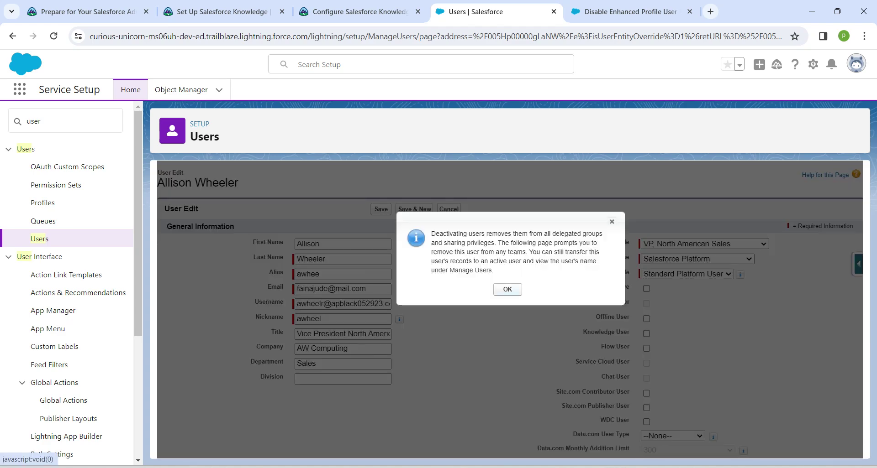
click(507, 289)
click(378, 209)
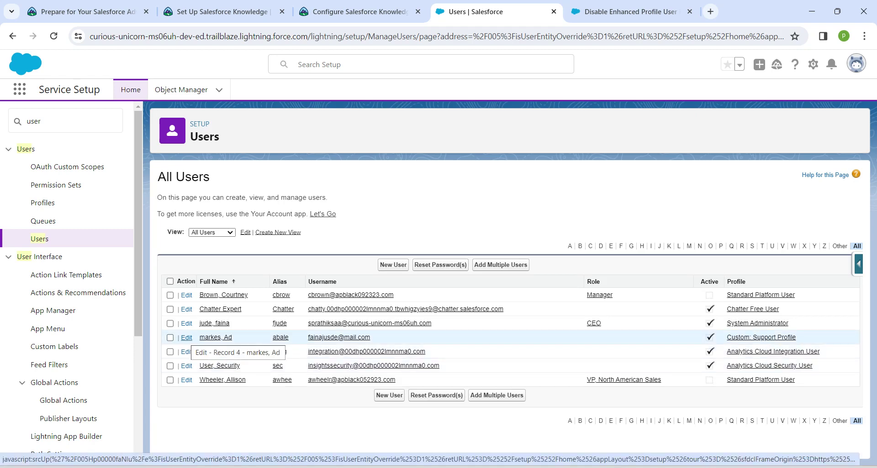
Deactivate the Custom: Support Profile user and reload the Users list.
click(187, 338)
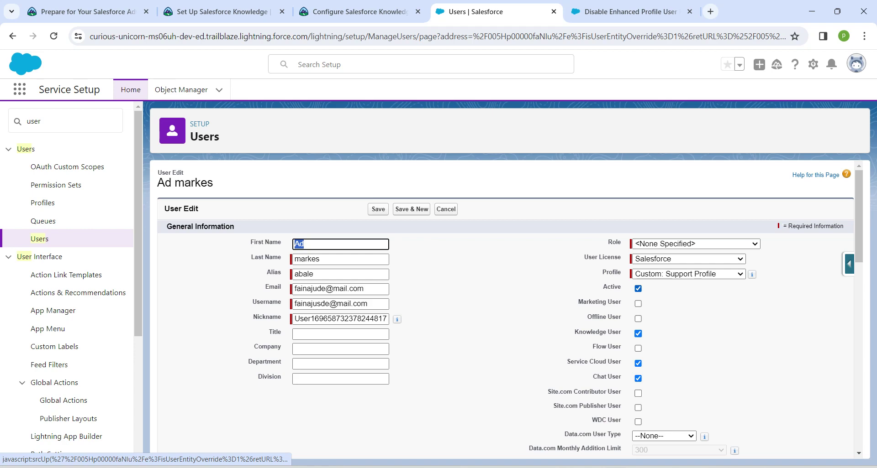
click(638, 289)
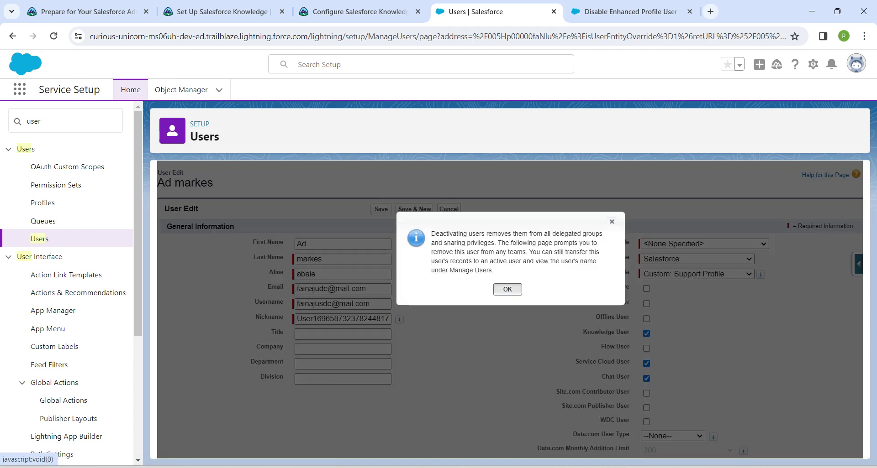
key(Return)
key(Return)
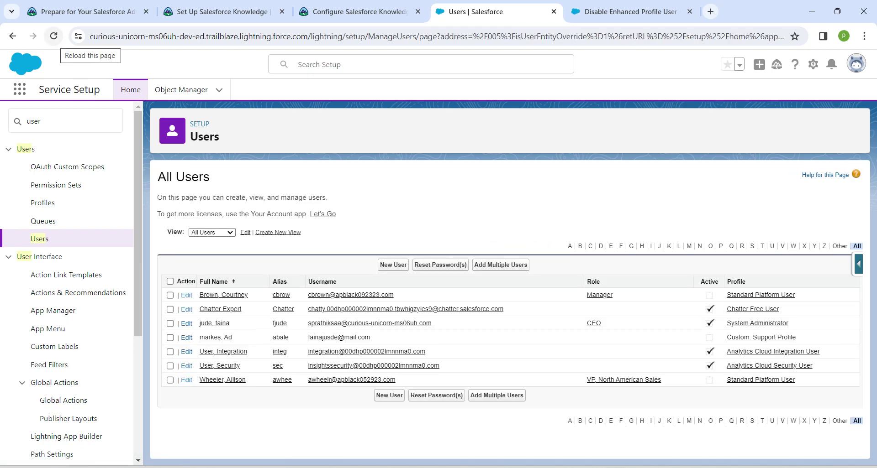
click(53, 36)
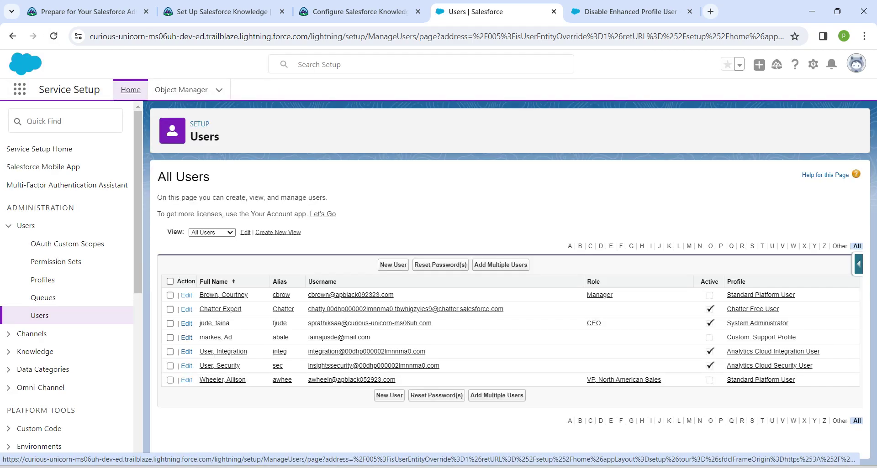
Return to Service Setup home and check the 1/2 Licenses Used count.
click(131, 91)
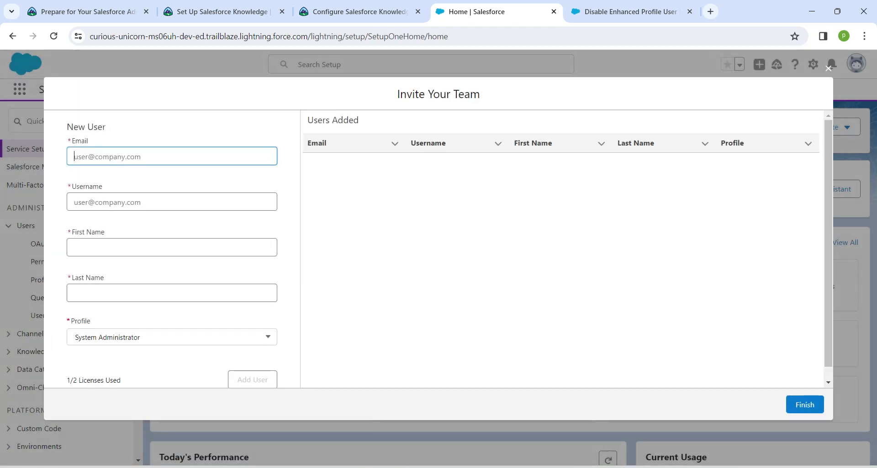
drag(67, 381, 118, 368)
click(118, 368)
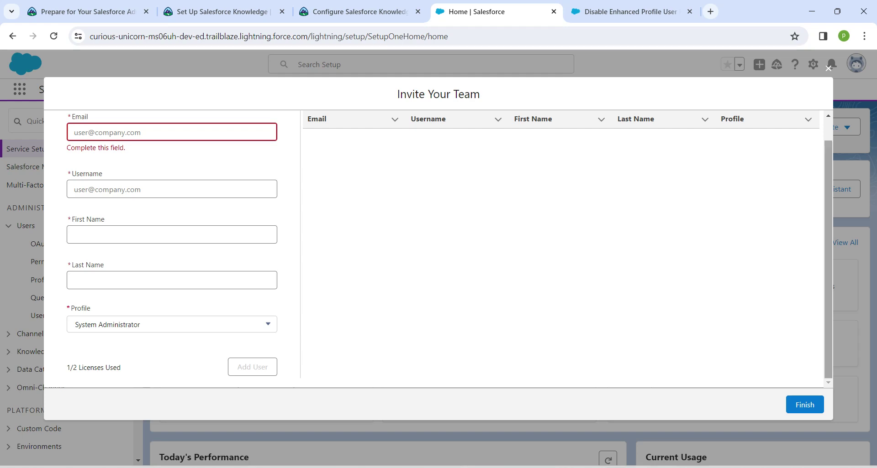
scroll(438, 249, up, 1)
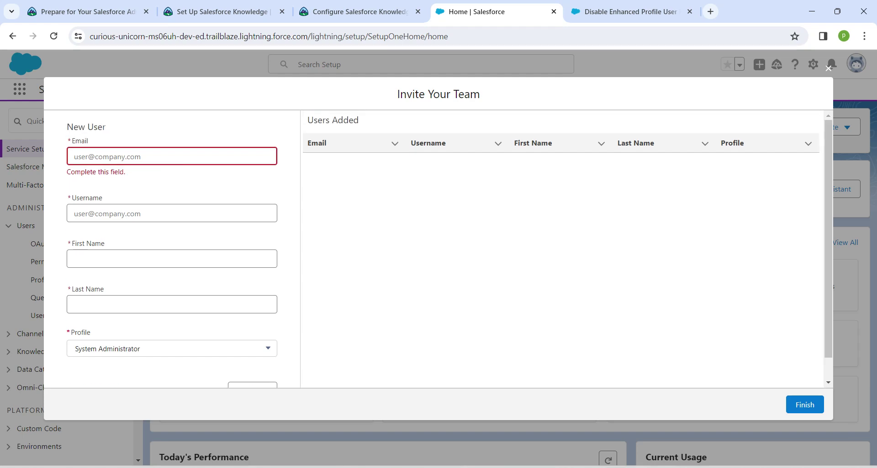
Copy the tutorial's sample username and go back to the Invite Your Team form's Username field.
click(359, 12)
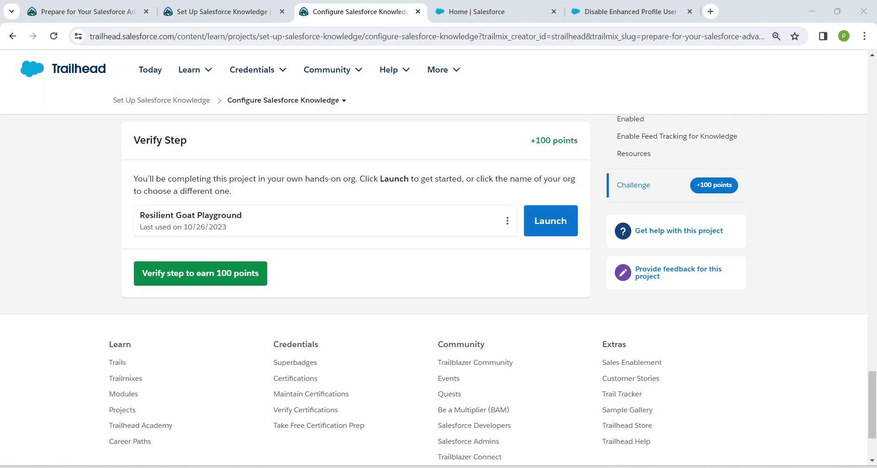
drag(872, 404, 872, 189)
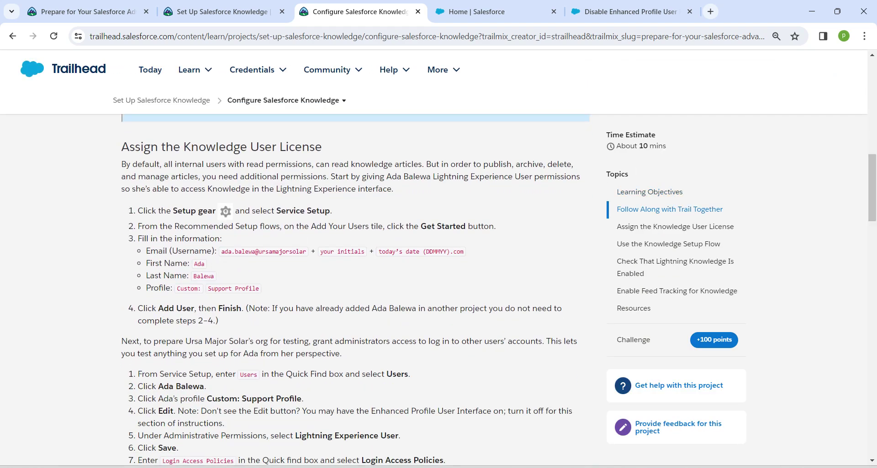
click(480, 12)
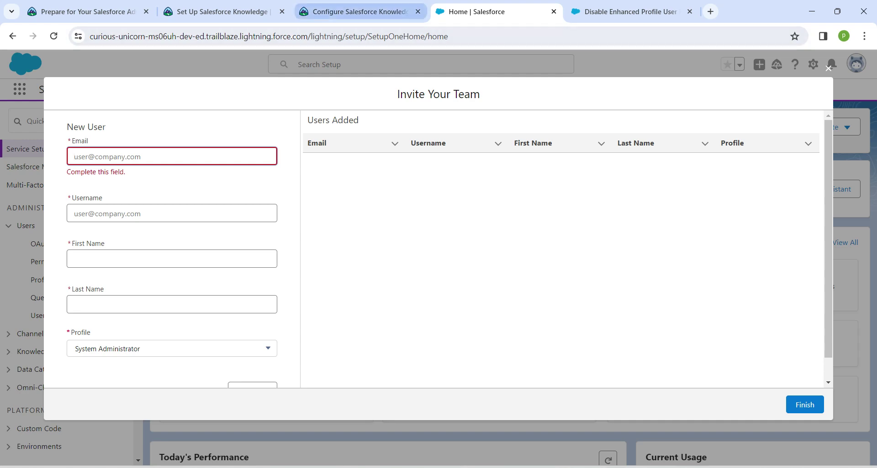
click(354, 11)
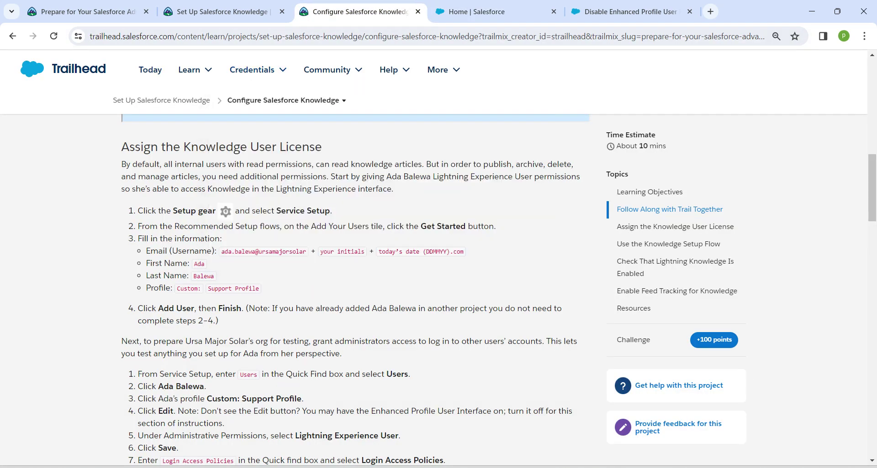
drag(221, 252, 306, 251)
key(ctrl+c)
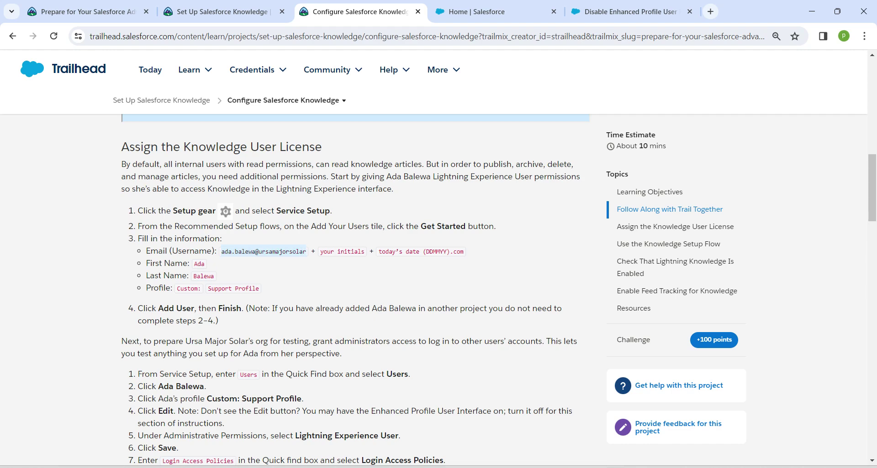
click(475, 11)
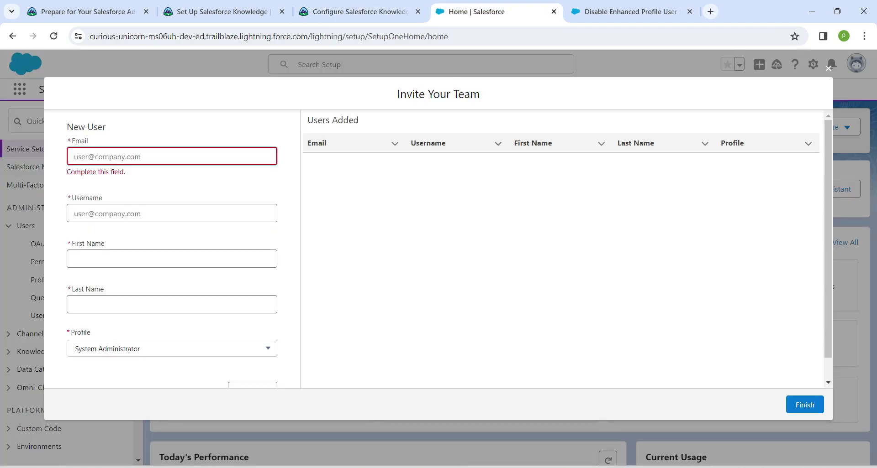
click(172, 213)
Enter the new user's username, e-mail address and first name in the form.
key(ctrl+v)
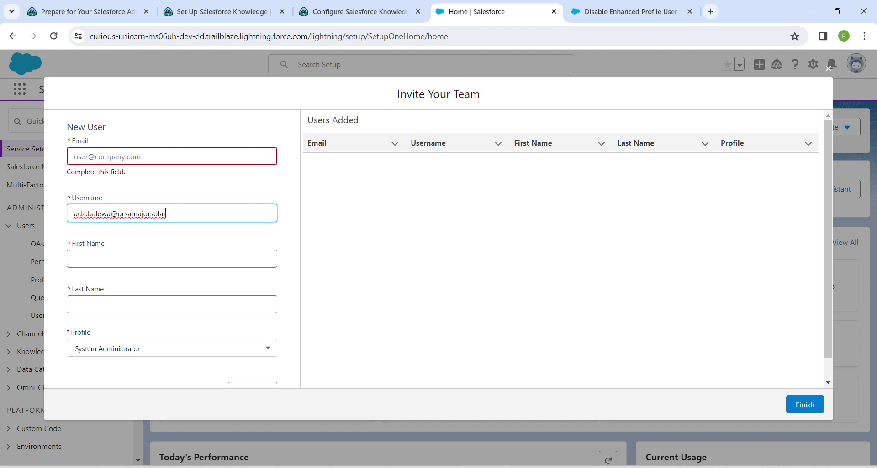
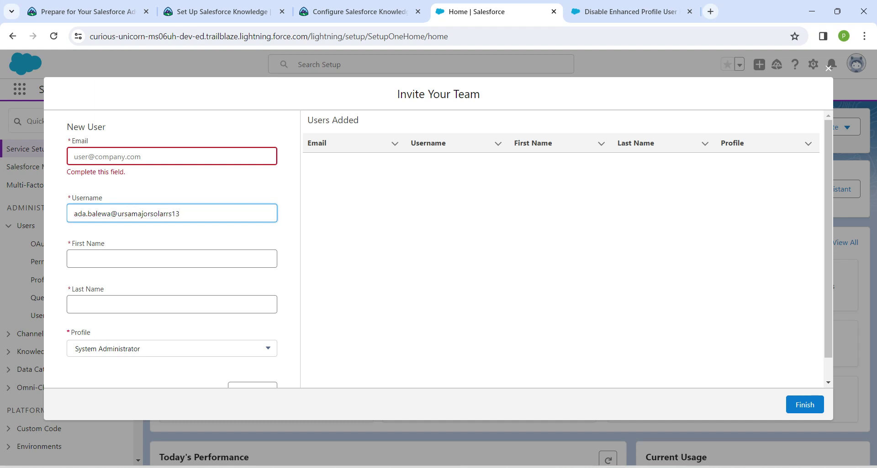
click(74, 156)
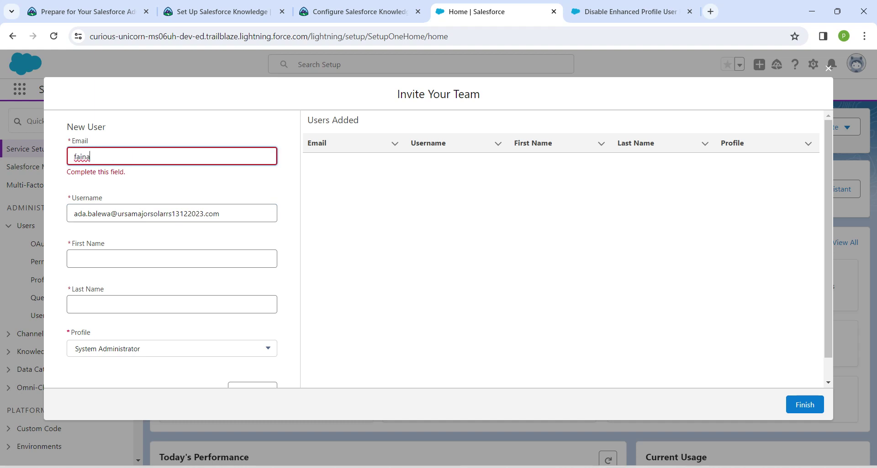
click(172, 247)
text(Ad)
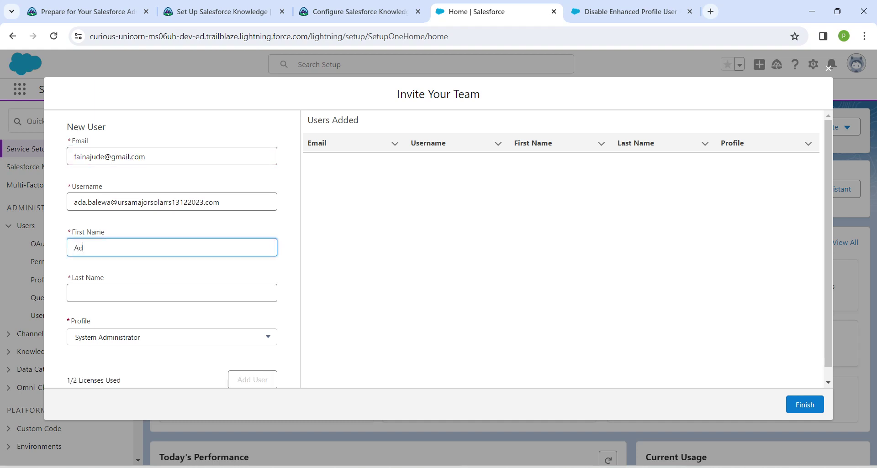
text(a)
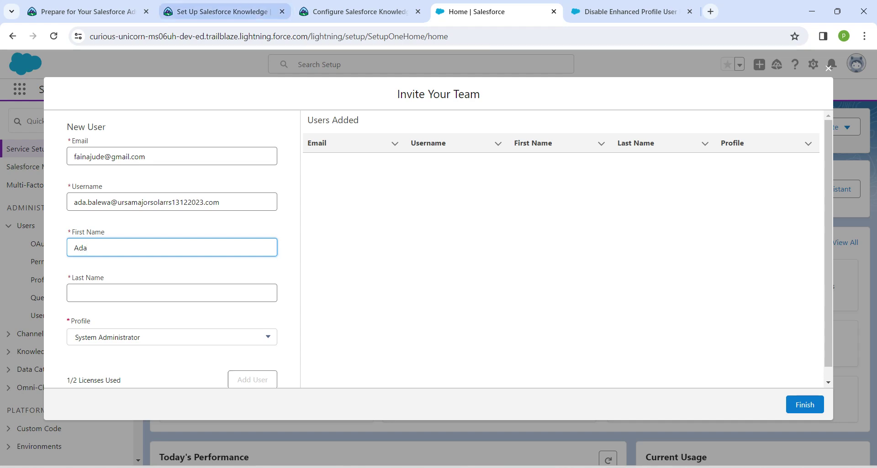
Paste the user's last name, choose Custom: Support Profile, and submit the user.
click(356, 12)
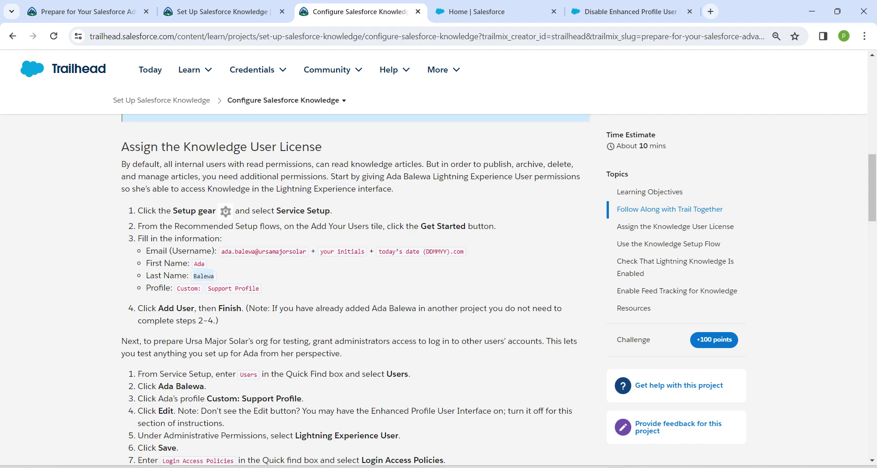
click(475, 11)
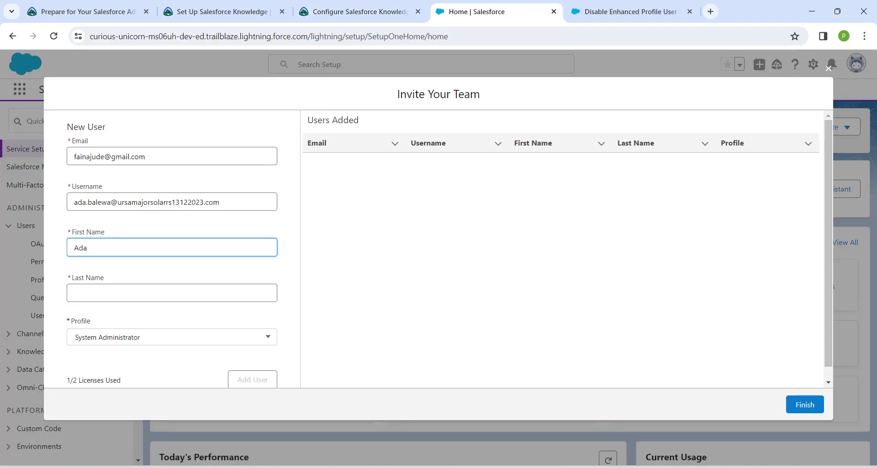
click(172, 293)
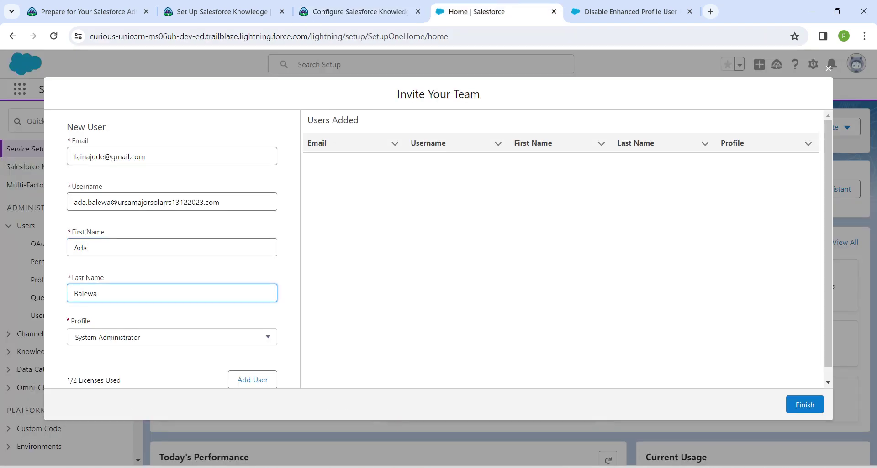
click(172, 337)
key(Down)
key(Down)
key(Down)
key(Down)
key(Down)
key(Down)
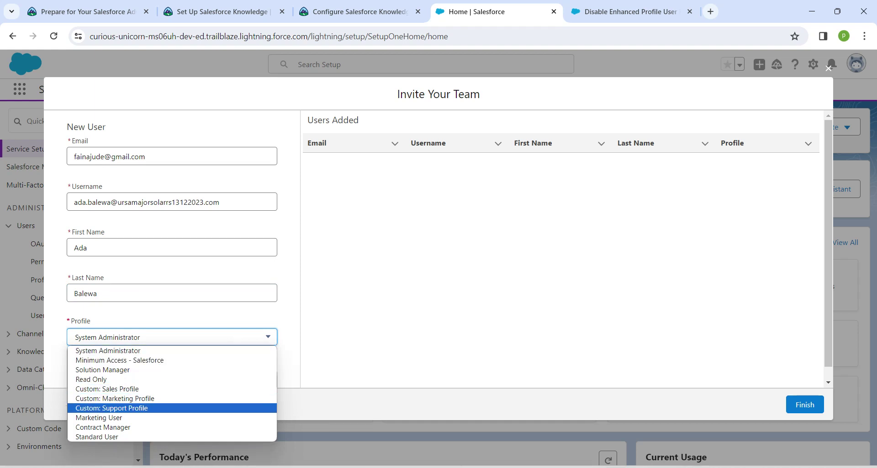
key(Return)
key(Tab)
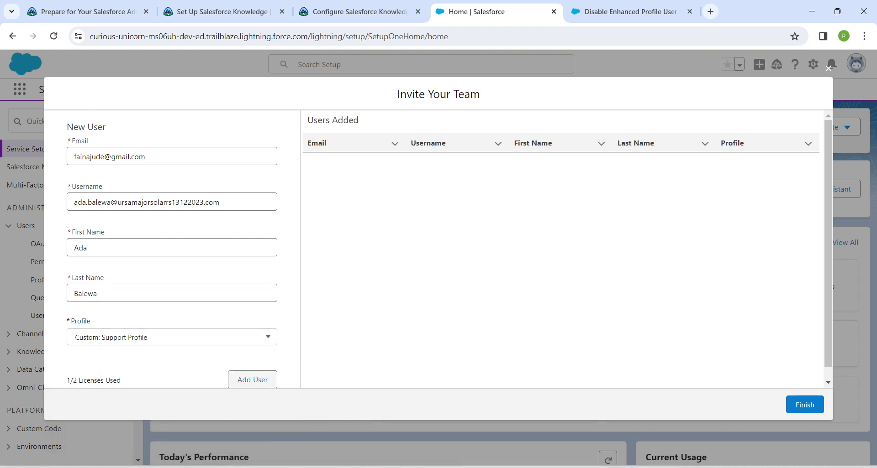
key(Return)
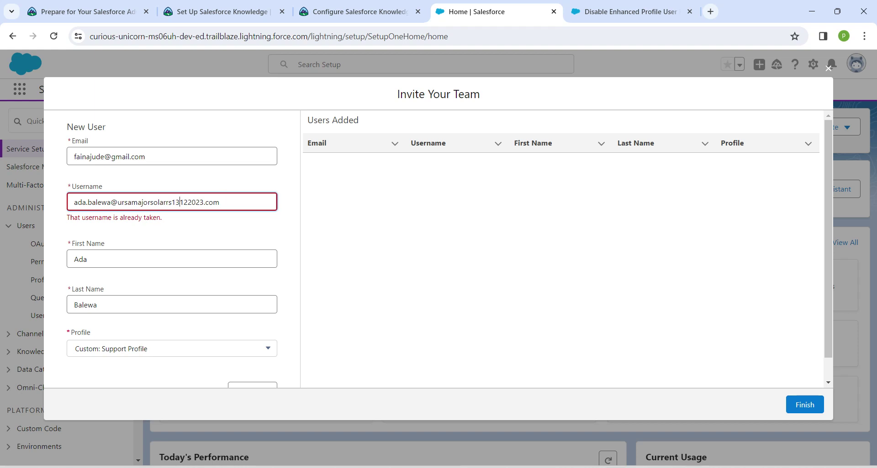
Fix the taken username's date digit and extra letter, then add the user.
key(BackSpace)
text(4)
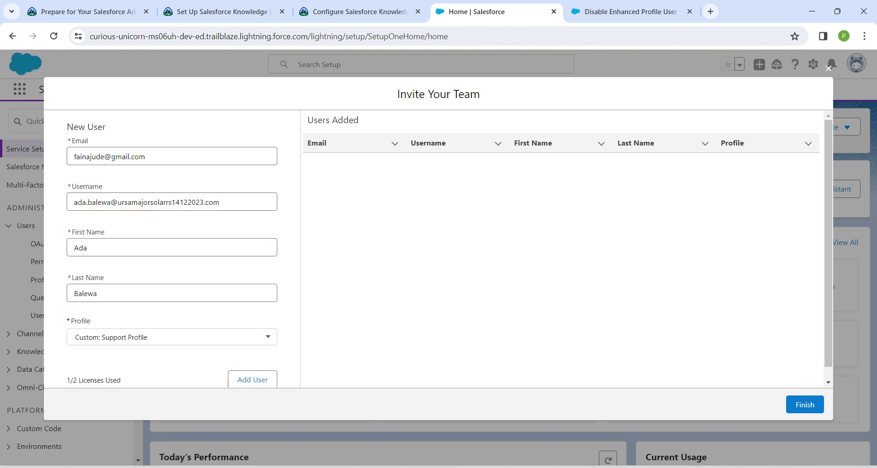
click(168, 202)
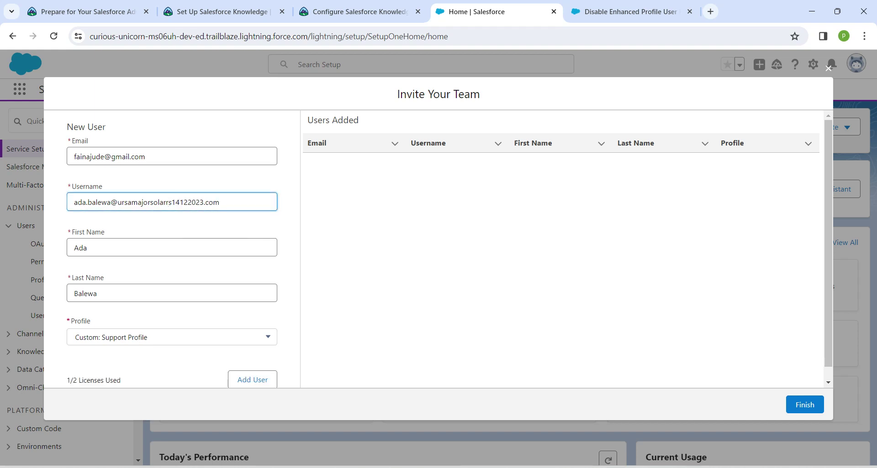
key(BackSpace)
text(t)
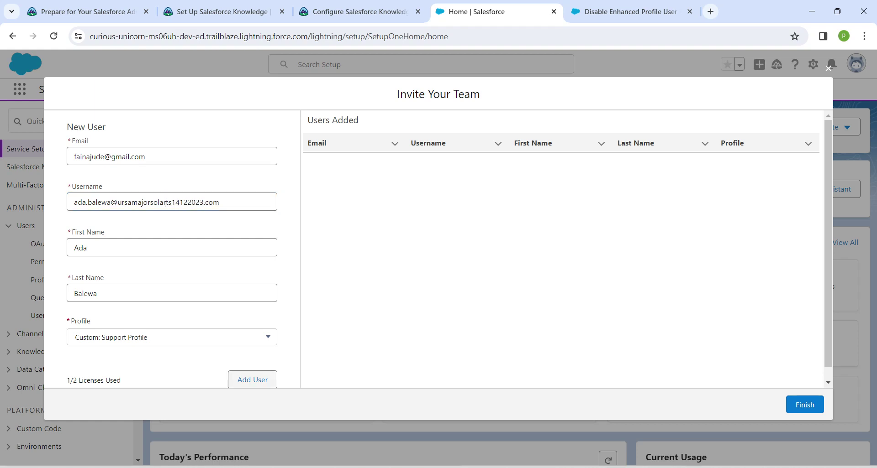
click(252, 380)
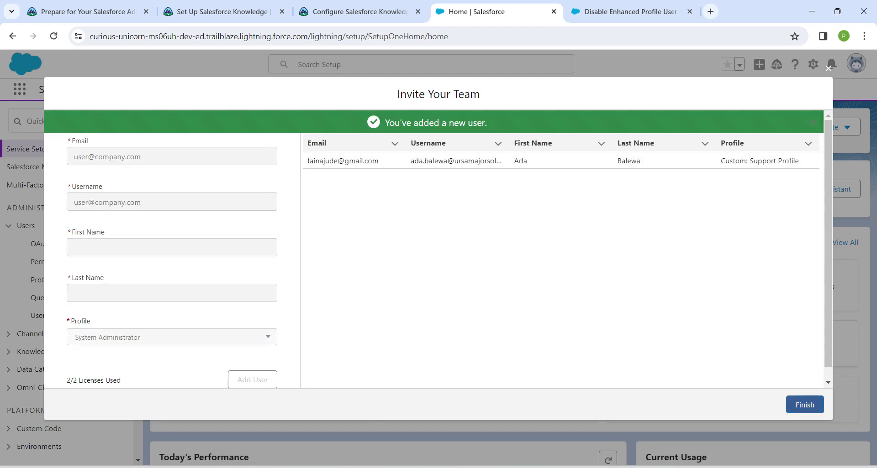
Finish the new-user form, then open Custom: Support Profile from the Users list and scroll through it.
click(805, 405)
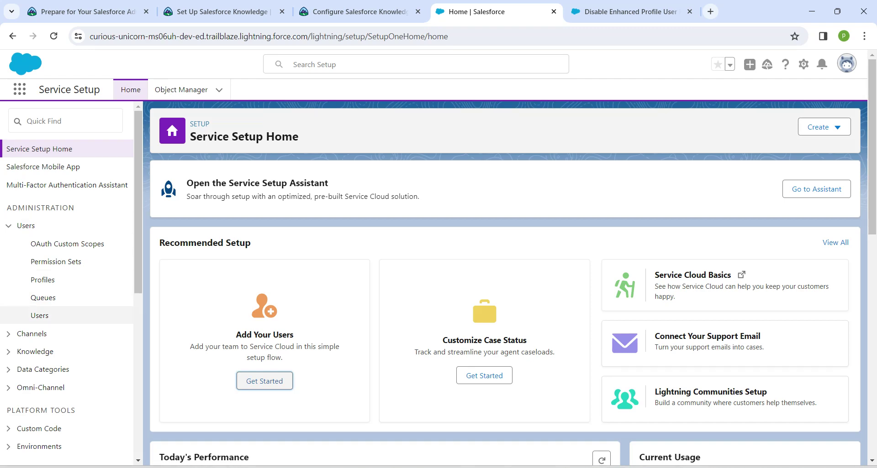
click(39, 315)
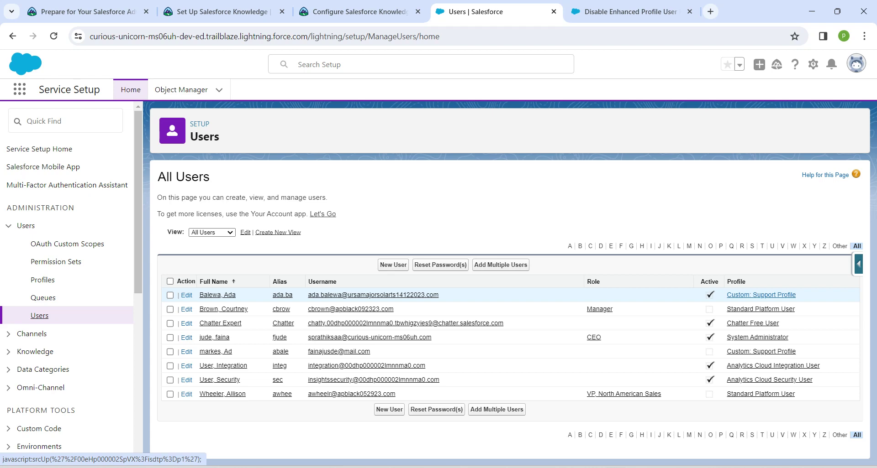
click(761, 295)
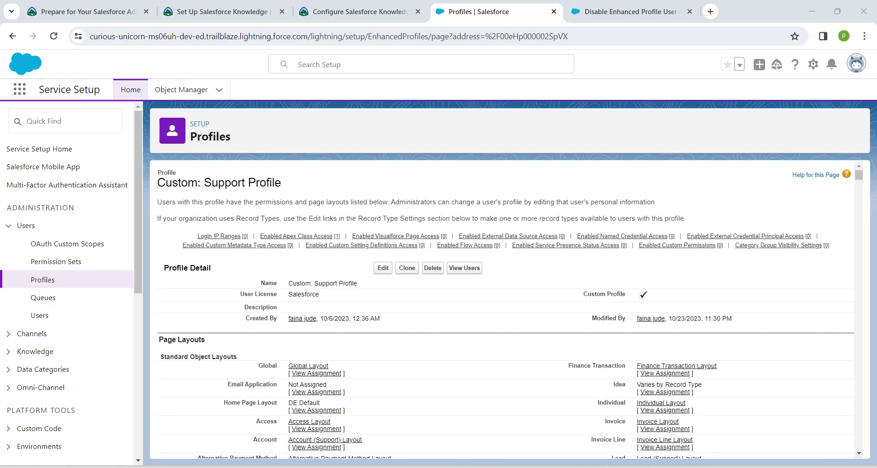
scroll(506, 310, down, 7)
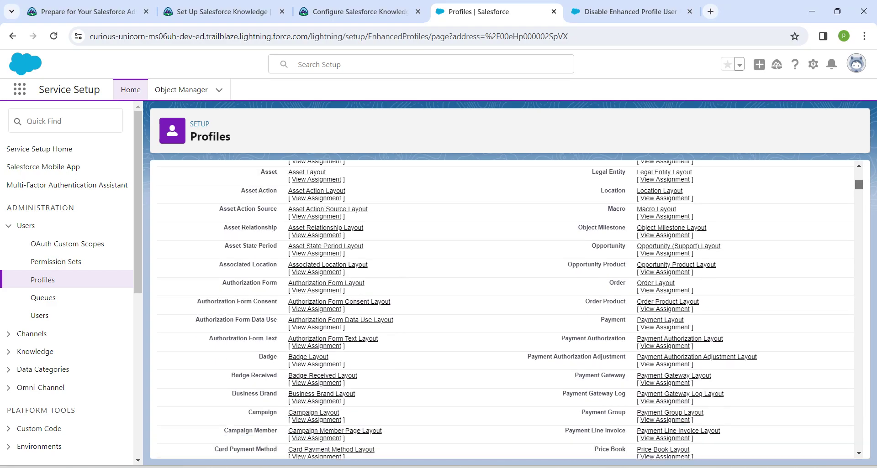
scroll(505, 310, down, 17)
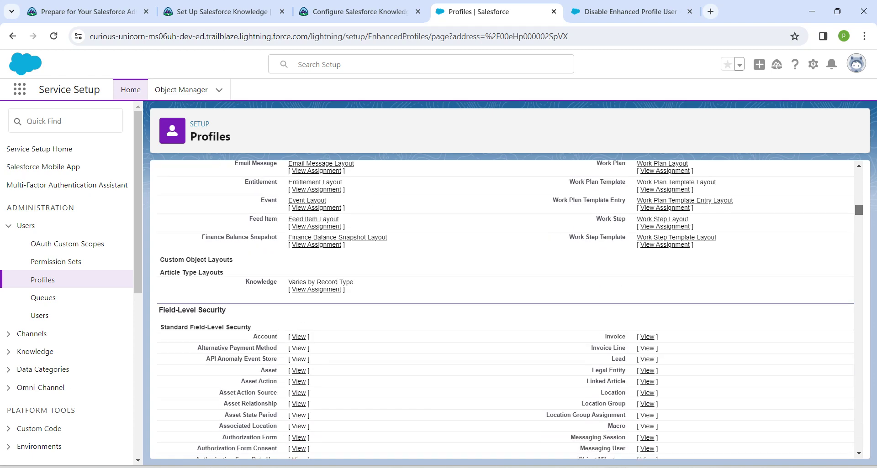
scroll(505, 309, down, 1)
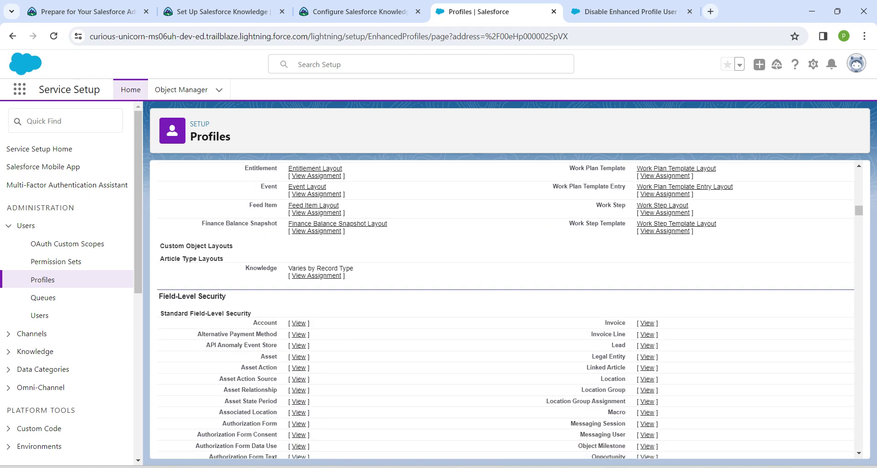
Open full Setup in a new tab and go to User Management Settings via 'user manage'.
click(813, 65)
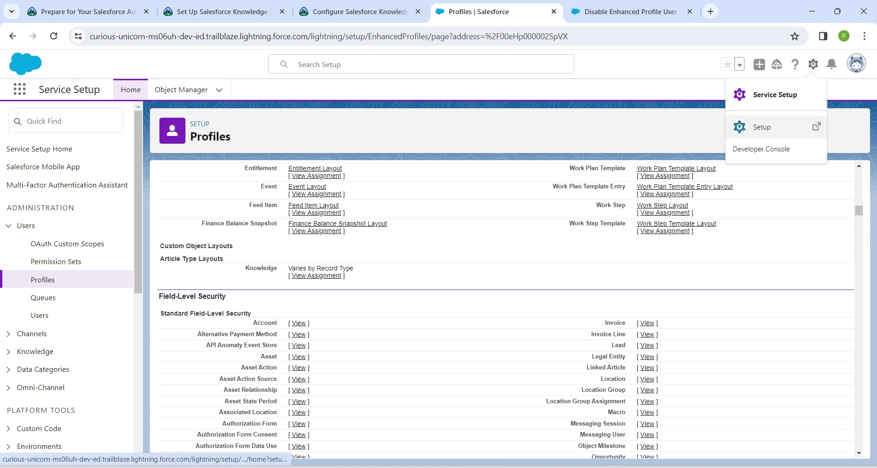
click(762, 127)
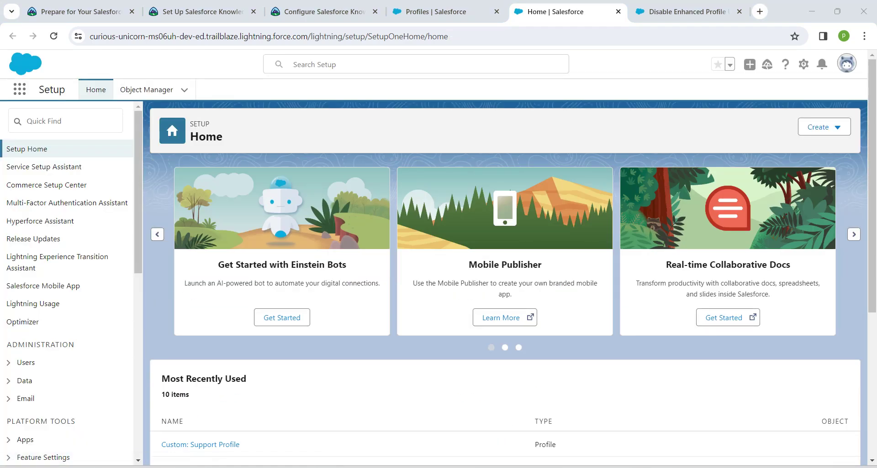
click(69, 121)
text(use)
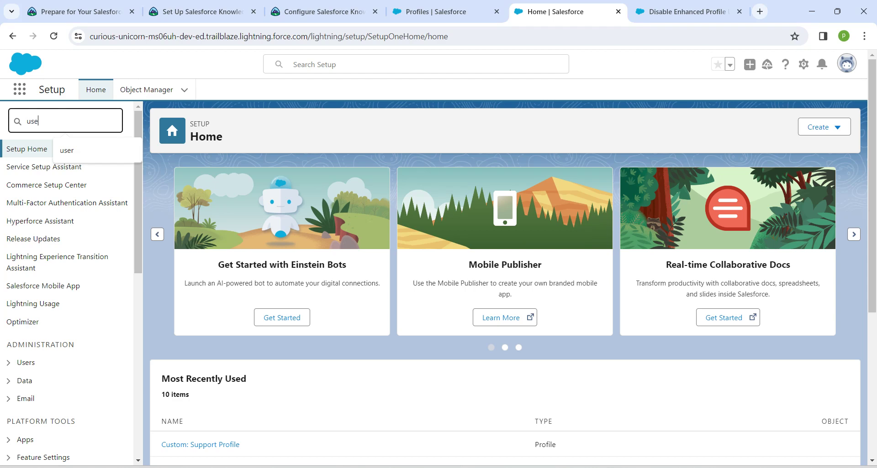
text(r manage)
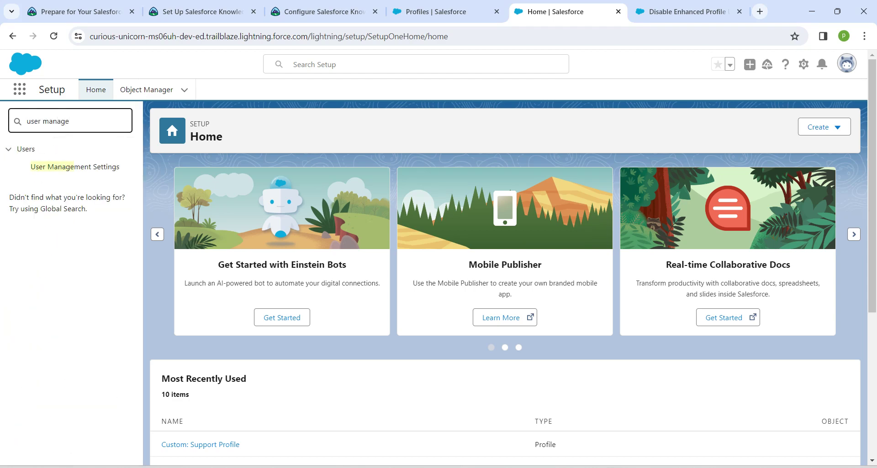
click(75, 167)
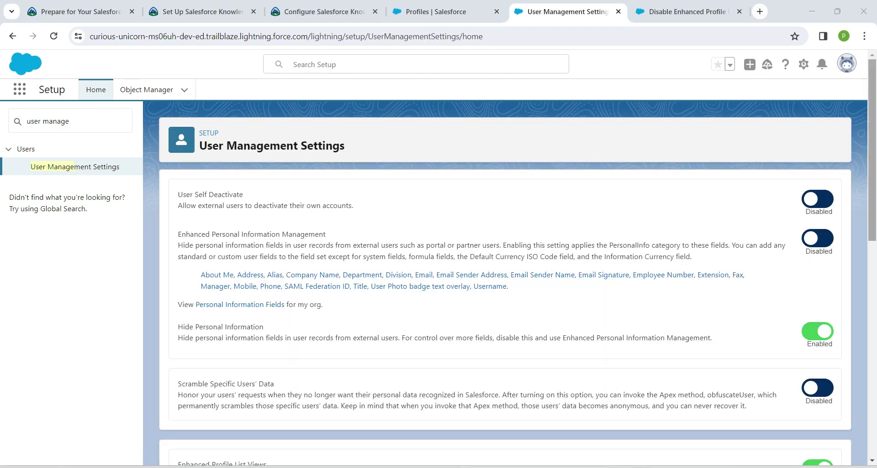
Enable Enhanced Profile User Interface and reload the page.
scroll(505, 283, down, 5)
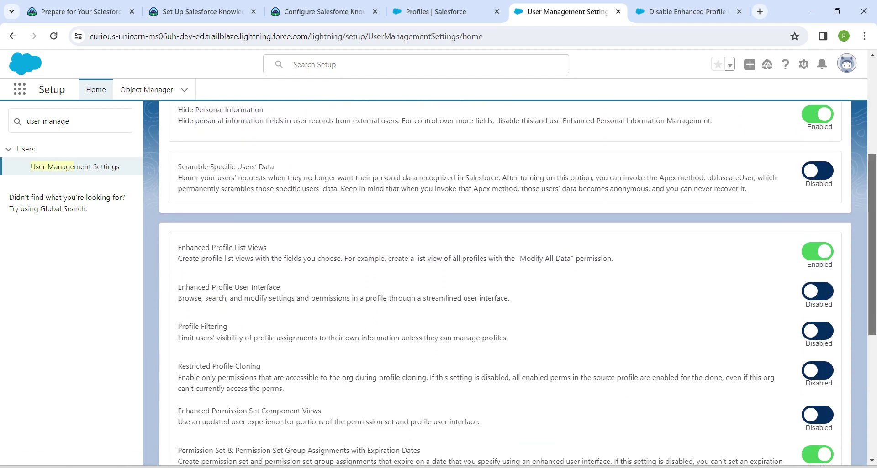
scroll(505, 283, down, 1)
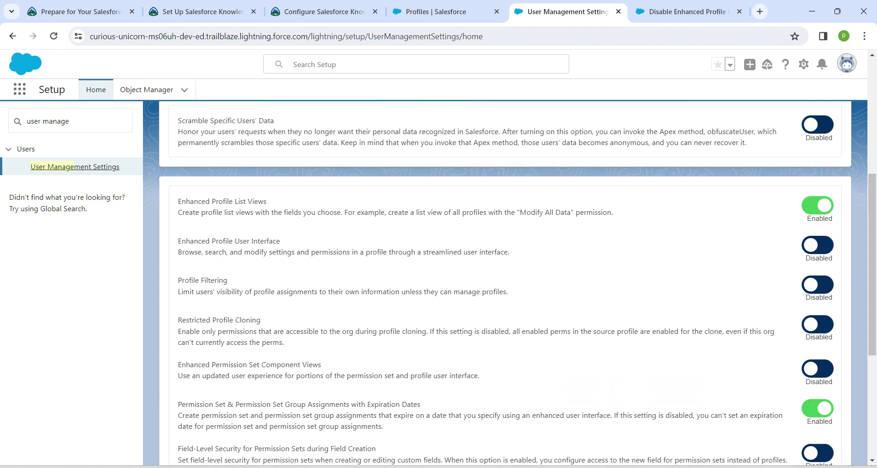
click(818, 245)
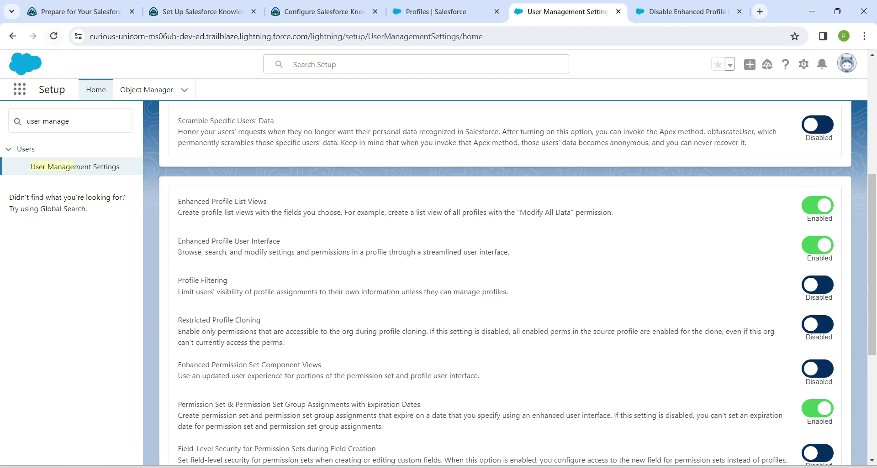
click(53, 36)
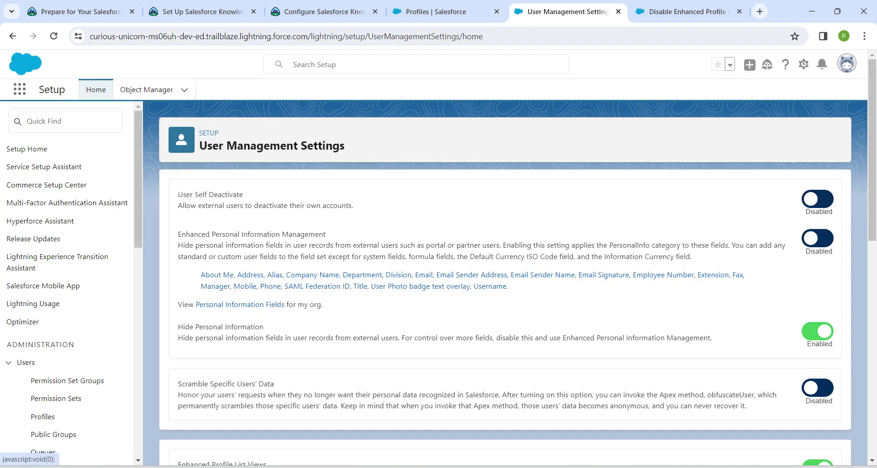
Open Service Setup in a new tab, close the old Profiles tab, and go to Users.
click(803, 64)
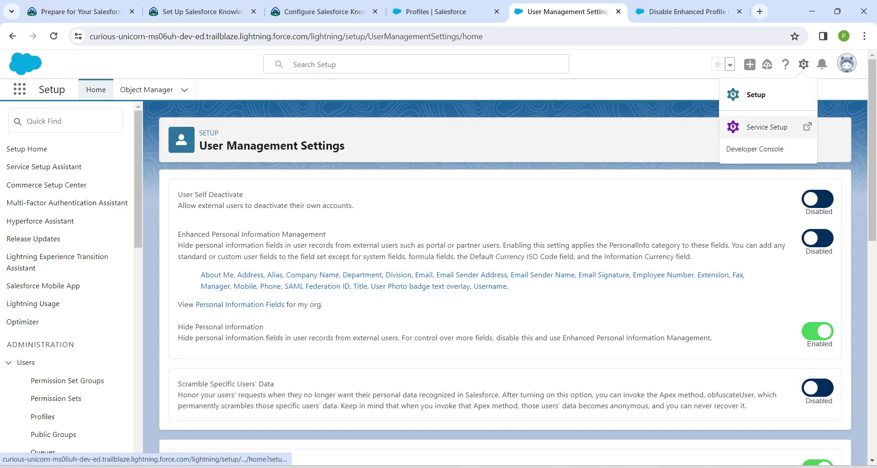
click(743, 122)
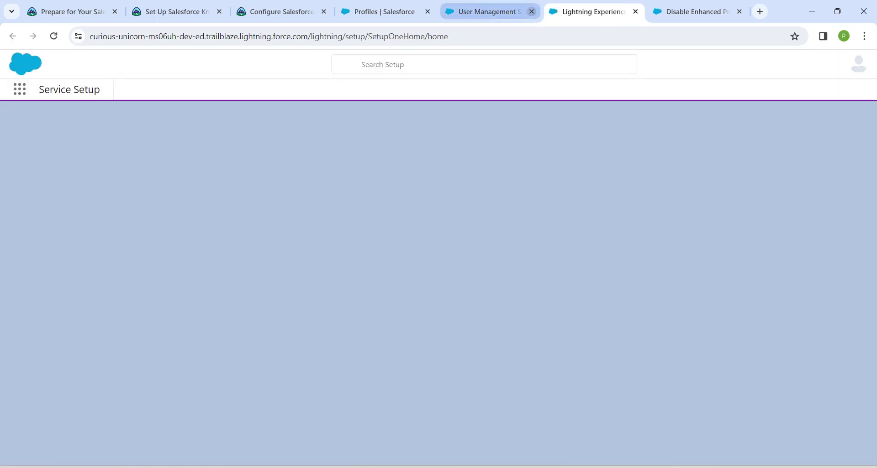
click(428, 12)
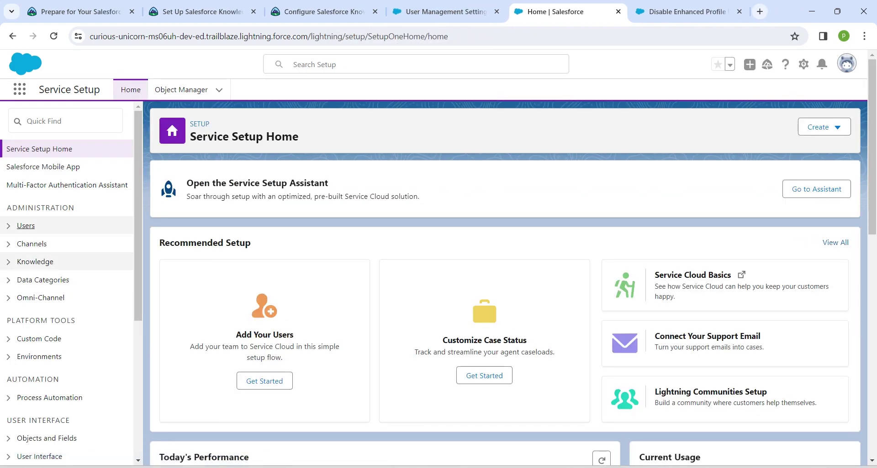
click(64, 121)
text(user)
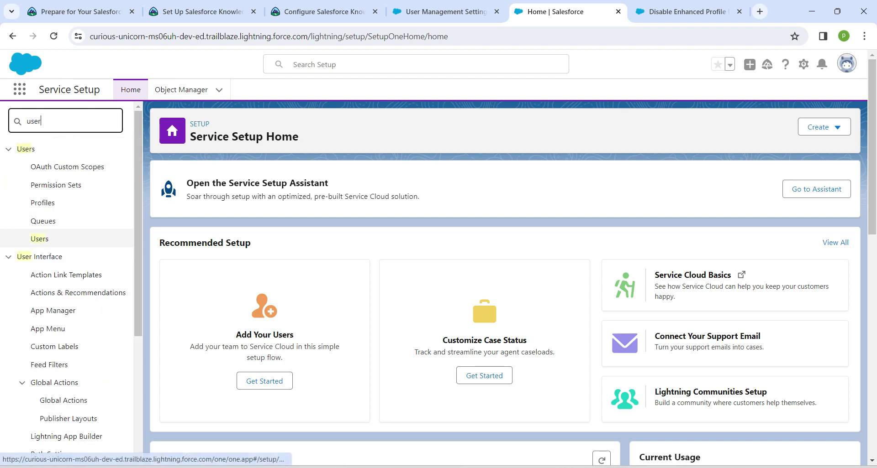
click(39, 239)
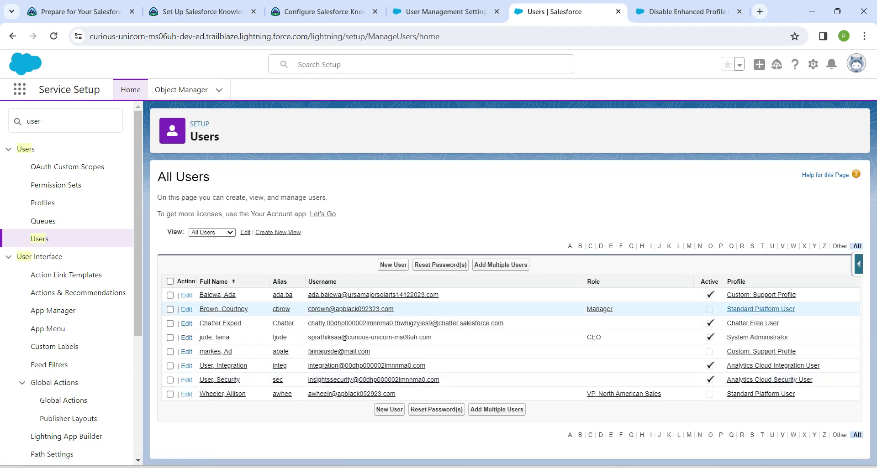
Open Custom: Support Profile, decline the welcome tour, and scroll down to System.
click(760, 295)
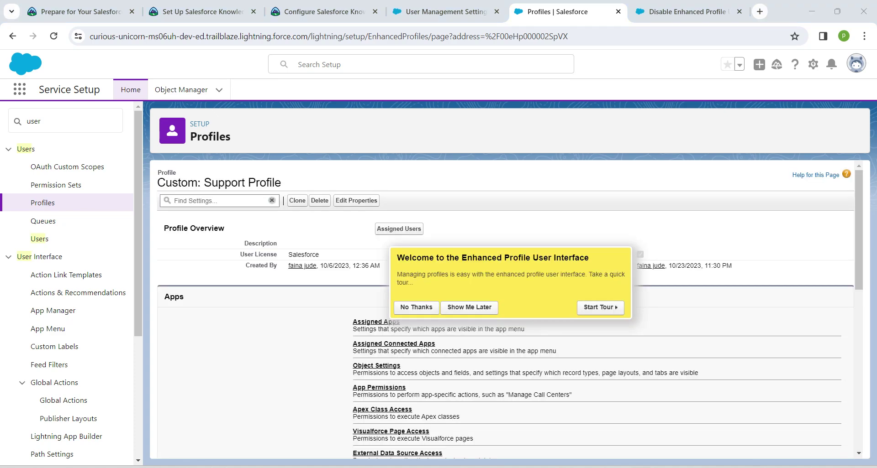
click(416, 307)
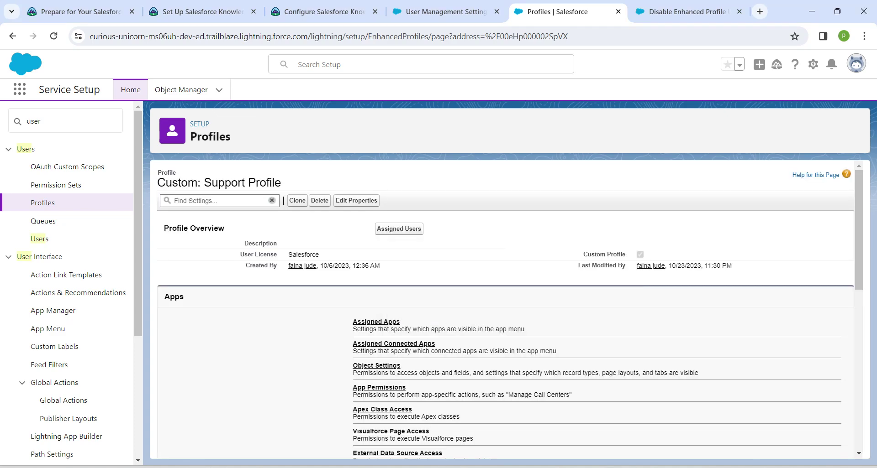
scroll(510, 310, down, 2)
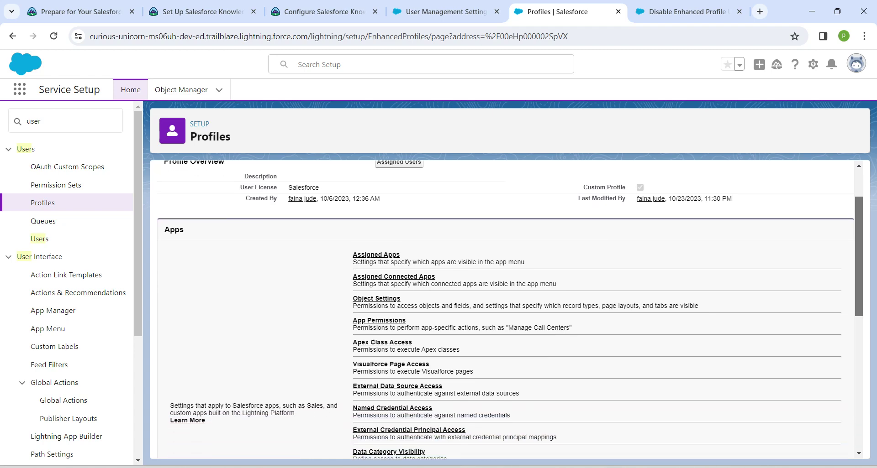
scroll(510, 309, down, 1)
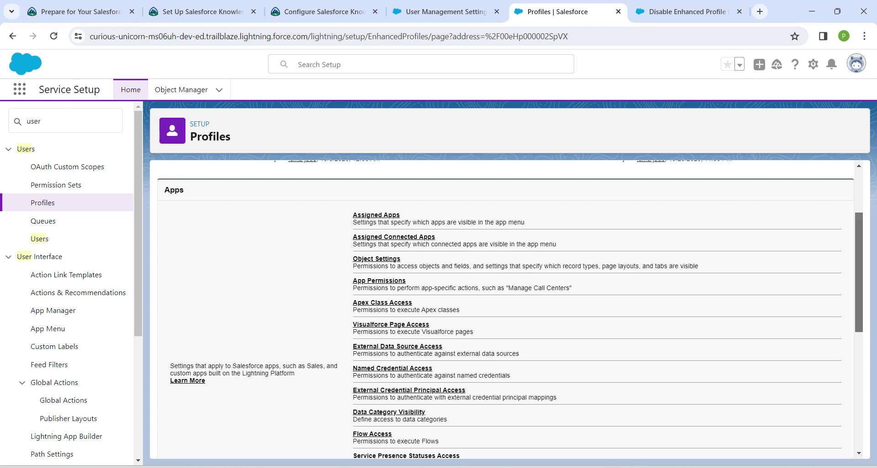
scroll(510, 310, down, 5)
scroll(510, 310, down, 2)
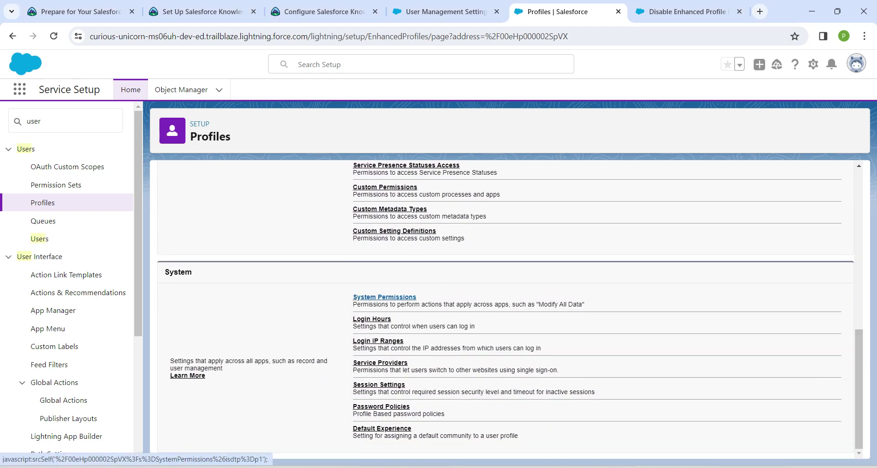
Check Lightning Experience User in the profile's System Permissions, save, and confirm the Permission Changes dialog.
click(384, 297)
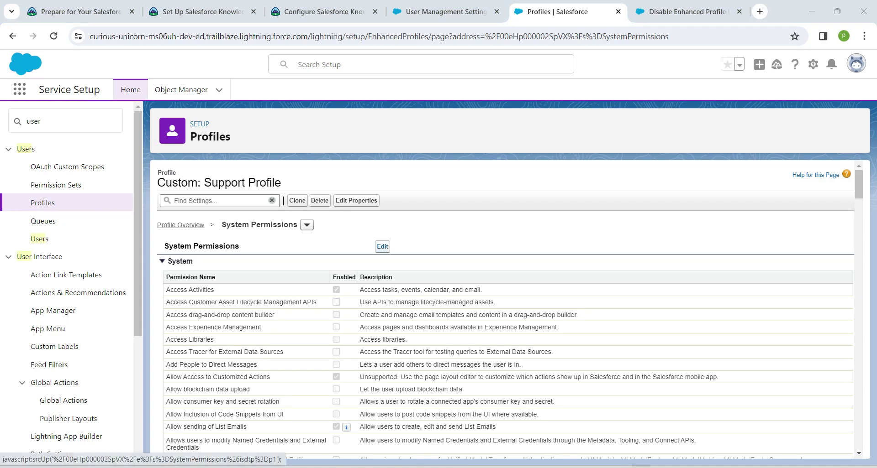
click(382, 246)
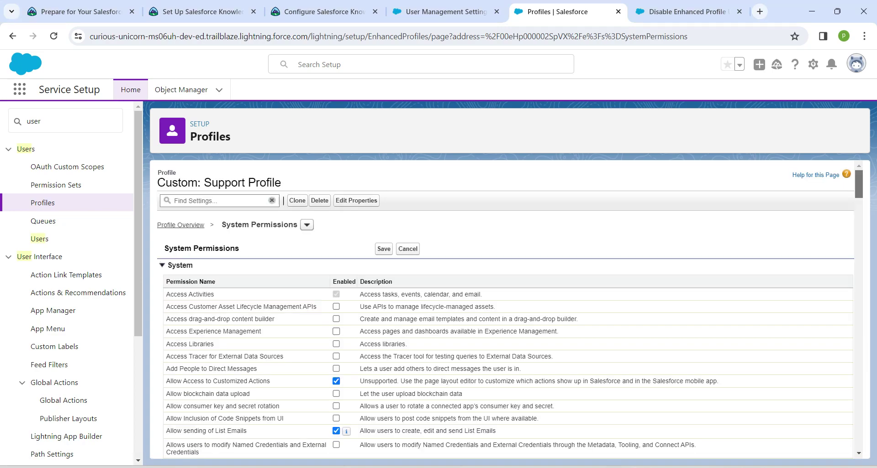
scroll(502, 311, down, 20)
scroll(502, 310, down, 15)
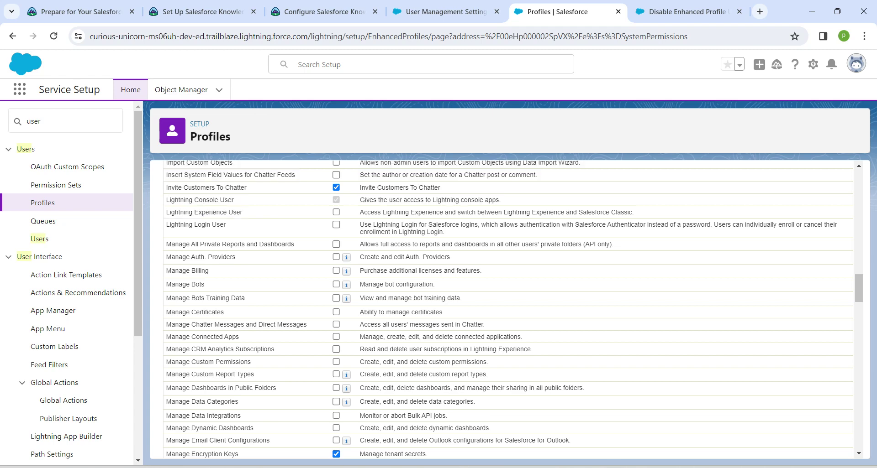
drag(165, 212, 242, 212)
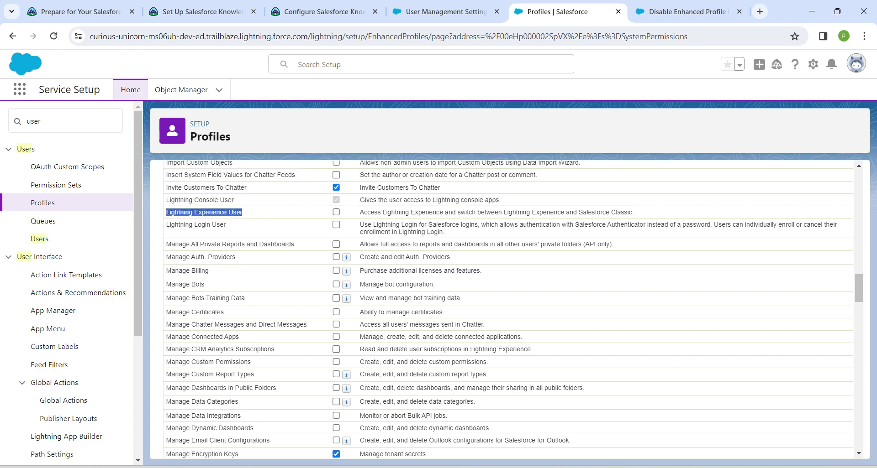
click(336, 212)
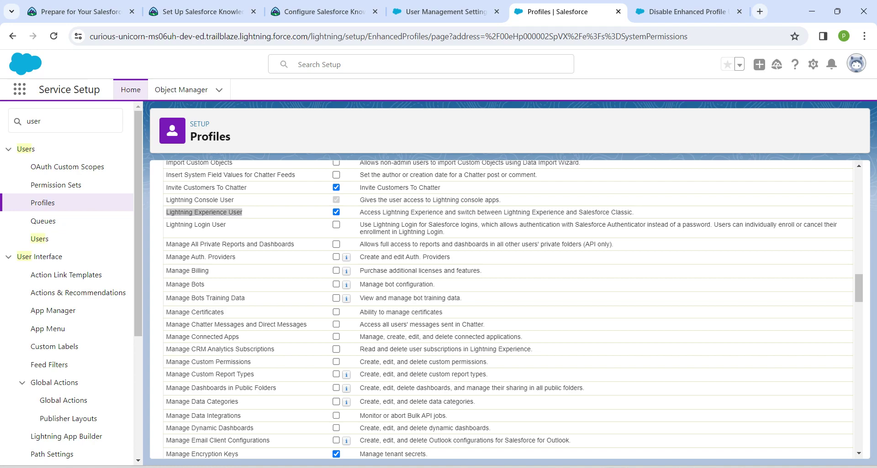
key(Home)
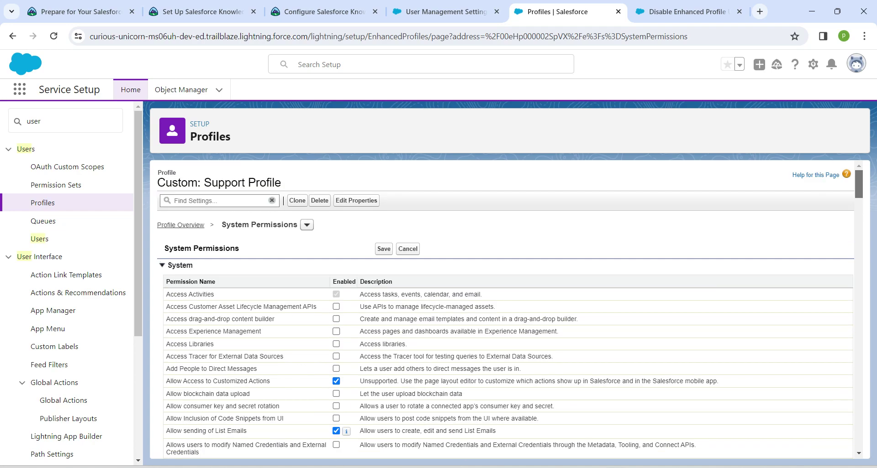
click(383, 249)
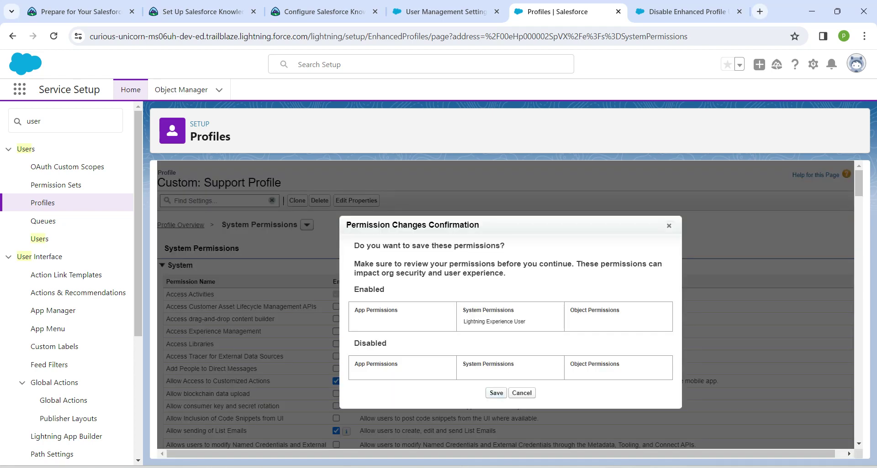
key(Return)
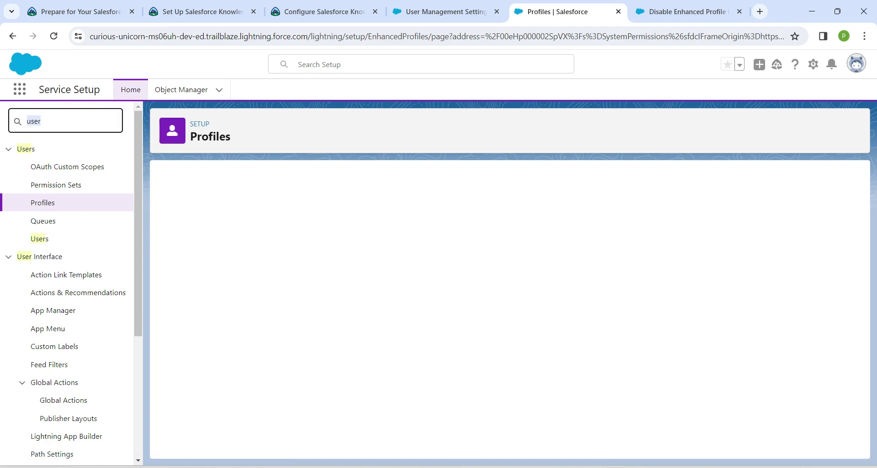
Check Administrators Can Log in as Any User in Login Access Policies and save.
key(BackSpace)
text(lo)
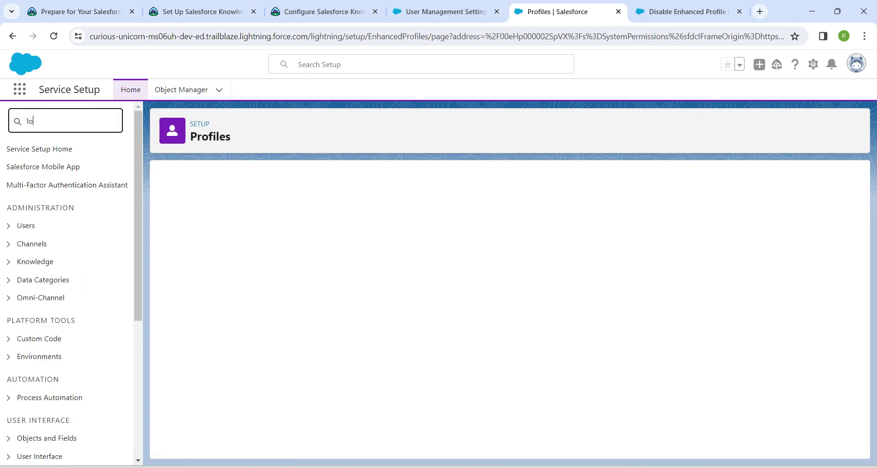
text(gin acce)
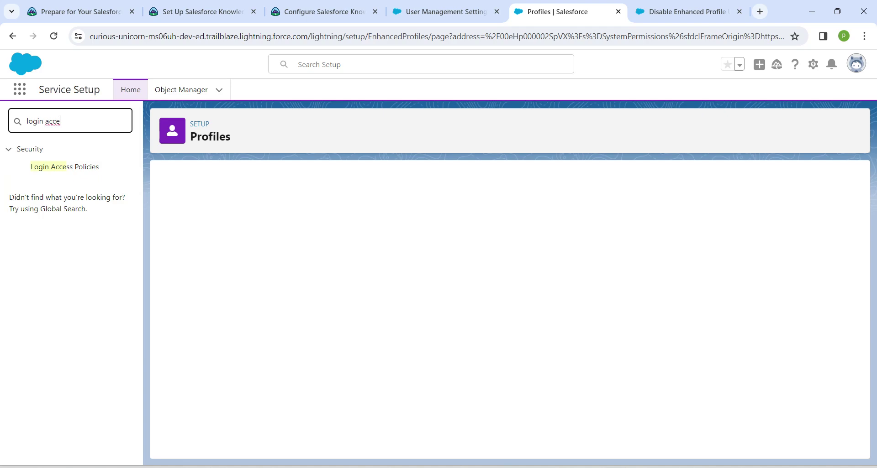
click(64, 167)
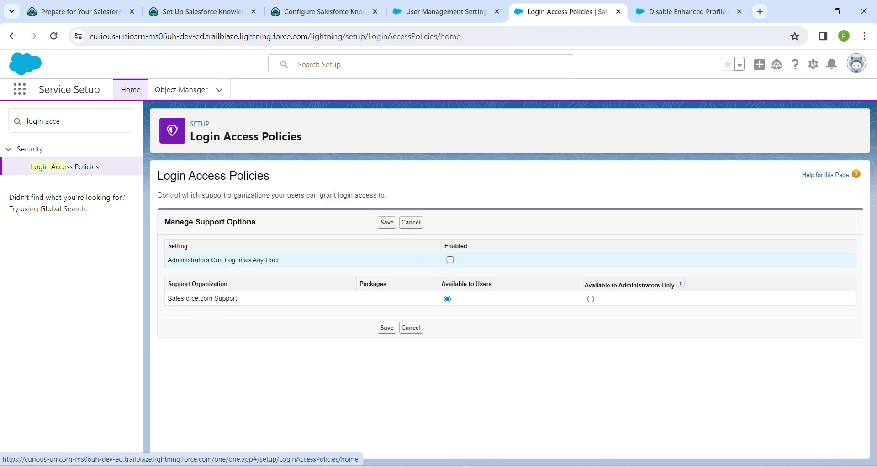
click(450, 260)
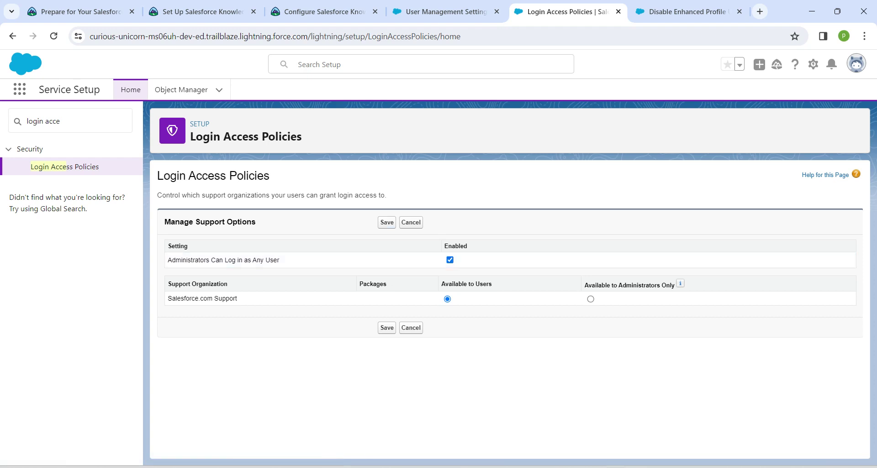
click(387, 222)
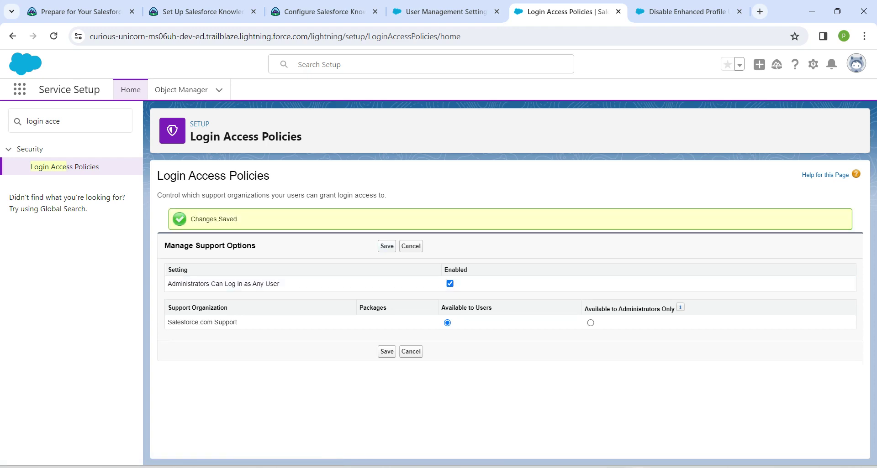
click(74, 121)
key(ctrl+a)
Uncheck 'Force relogin after Login-As-User' in Session Settings, then return to the Trailhead Configure Salesforce Knowledge steps.
text(session)
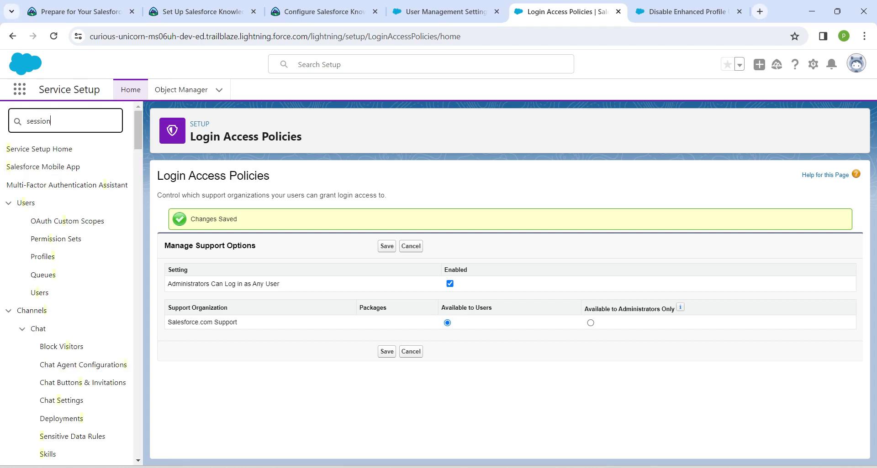
click(58, 184)
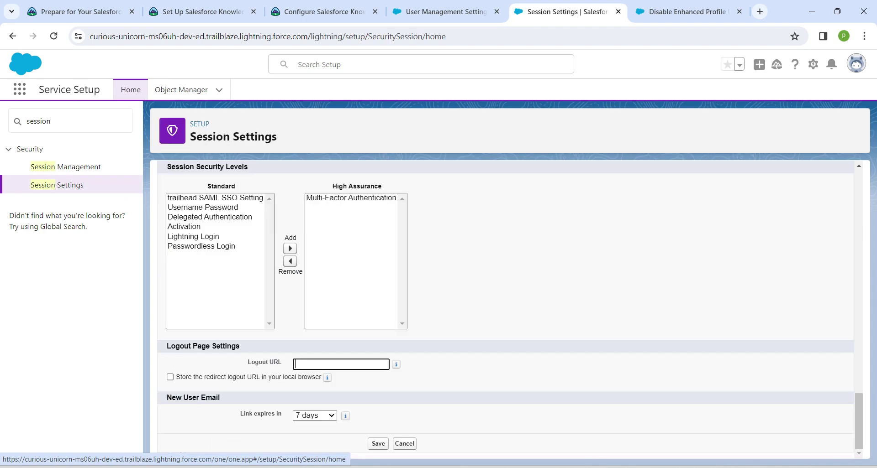
scroll(510, 310, up, 8)
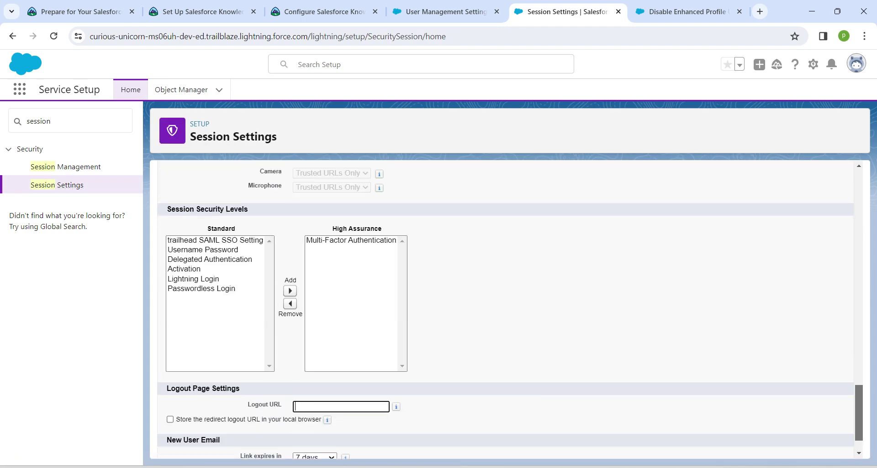
scroll(510, 311, up, 6)
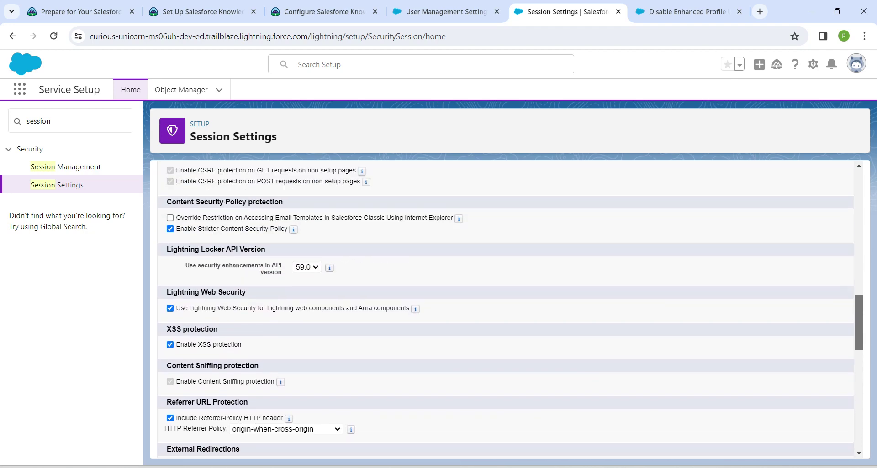
scroll(510, 310, up, 6)
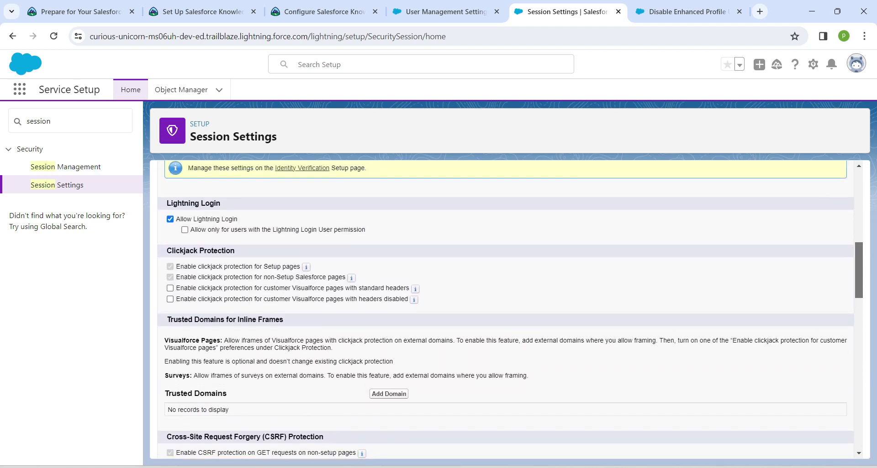
scroll(510, 310, up, 5)
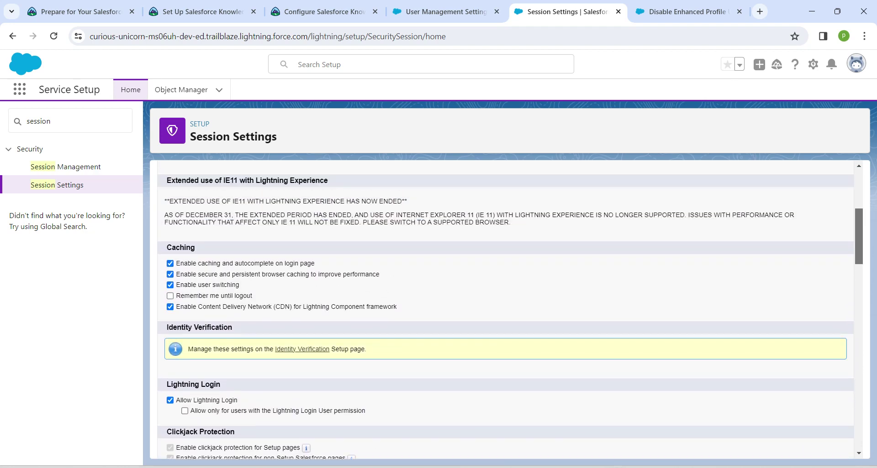
scroll(510, 310, up, 1)
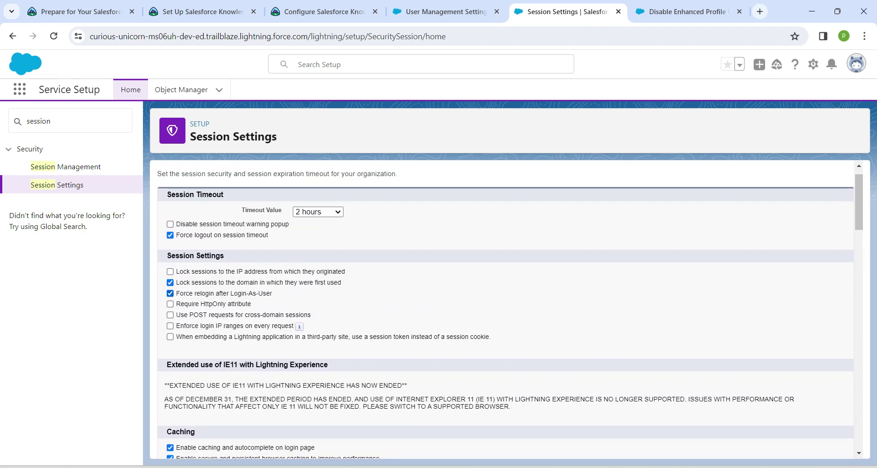
click(170, 294)
scroll(510, 313, up, 1)
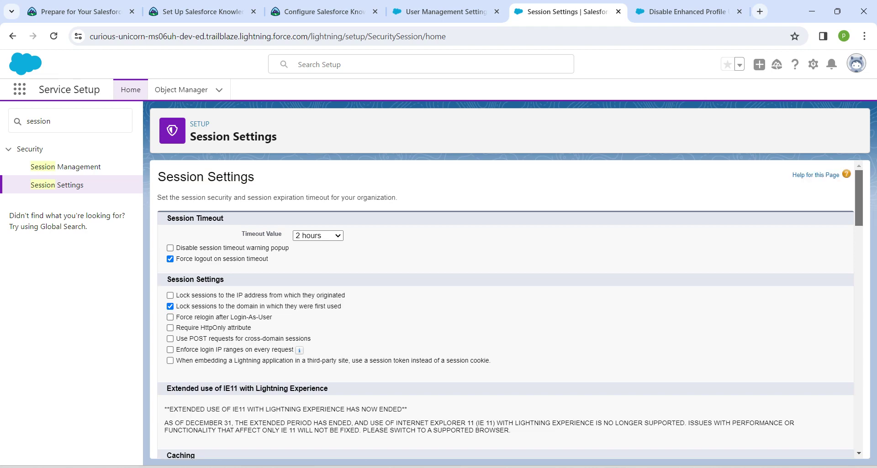
click(320, 11)
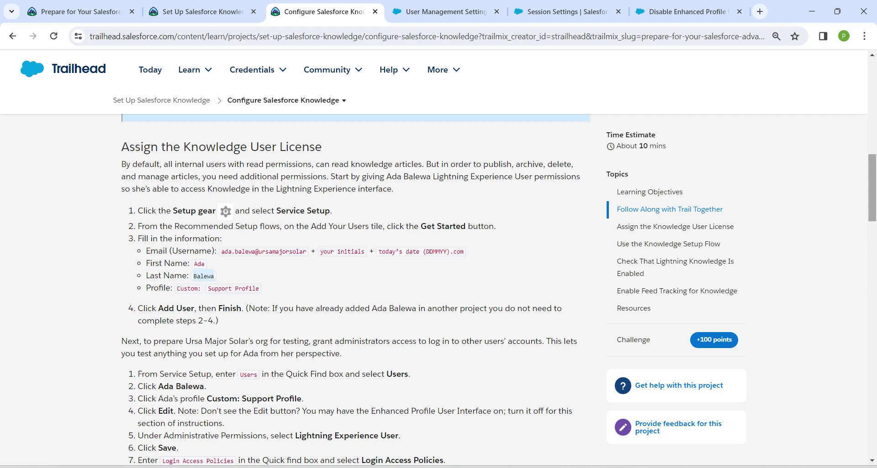
Review the Trailhead step on disabling Force relogin after Login-As-User, then view Service Setup's Recommended Setup.
scroll(355, 291, down, 5)
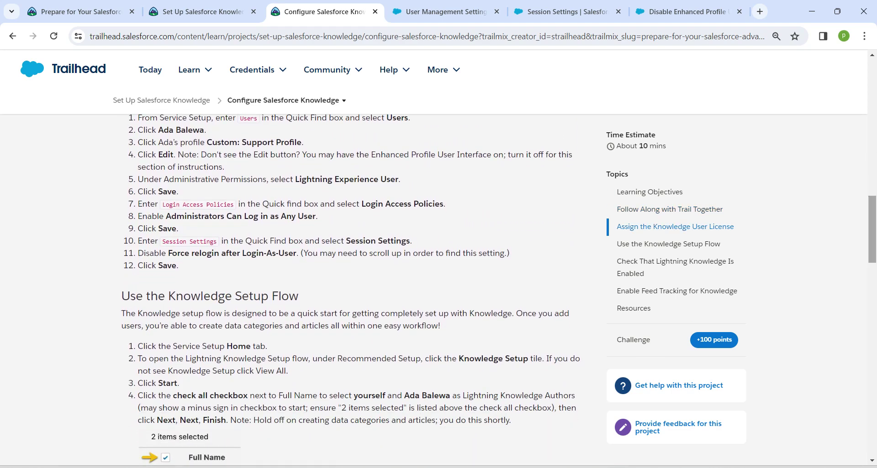
drag(181, 253, 296, 253)
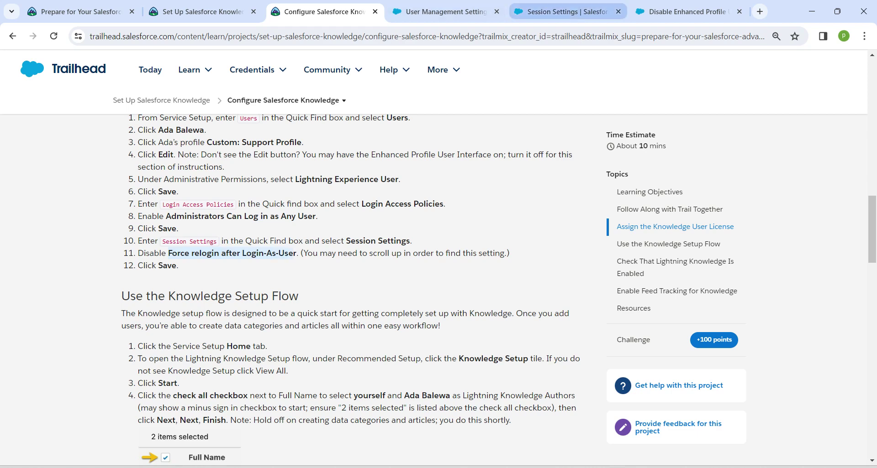
click(566, 11)
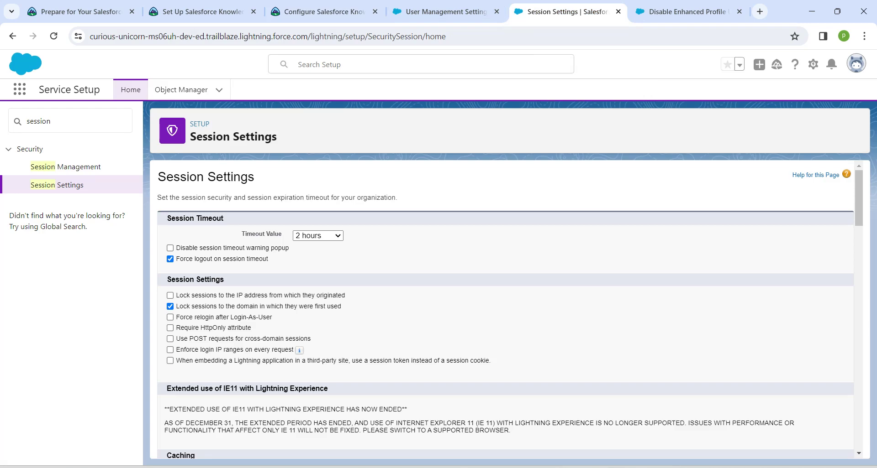
drag(859, 197, 859, 421)
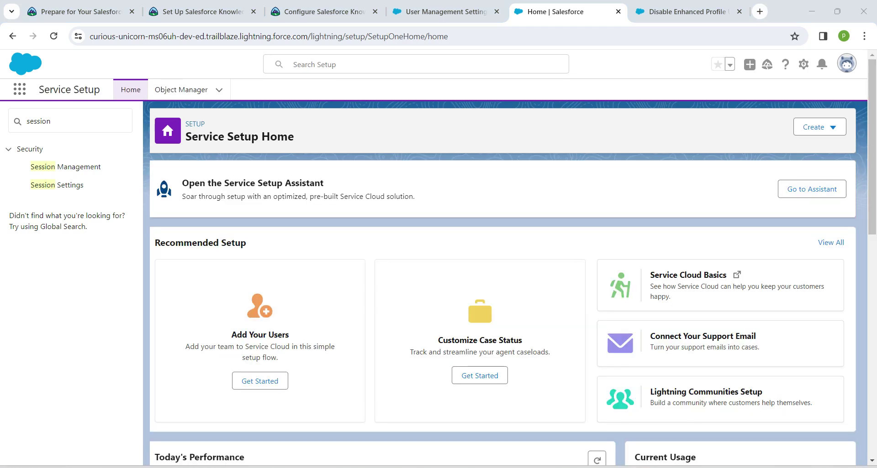
drag(155, 242, 247, 243)
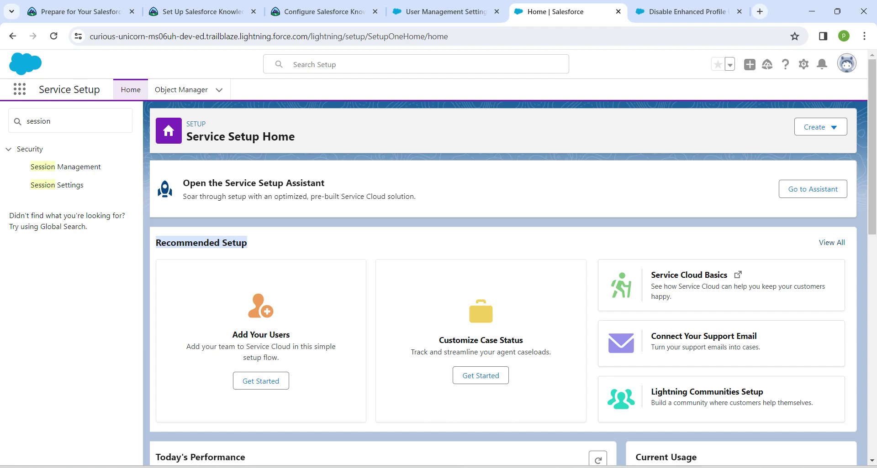
Run Lightning Knowledge Setup found via 'know', selecting both users as Knowledge authors and skipping data categories.
click(832, 242)
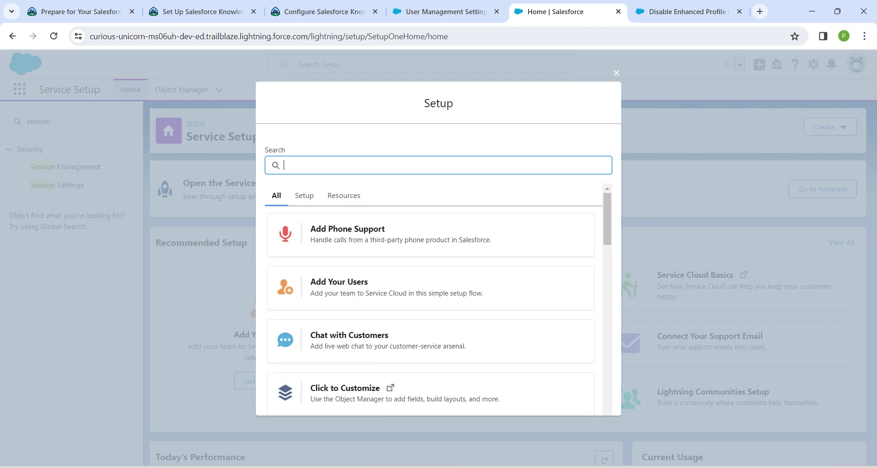
text(know)
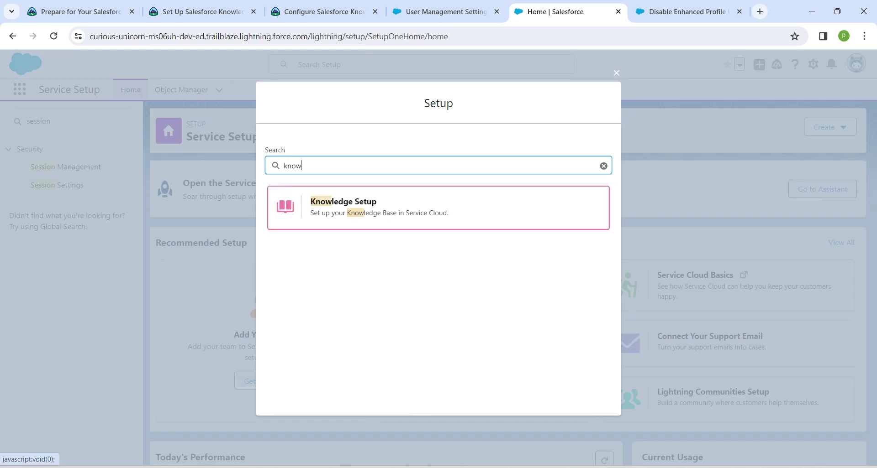
key(Escape)
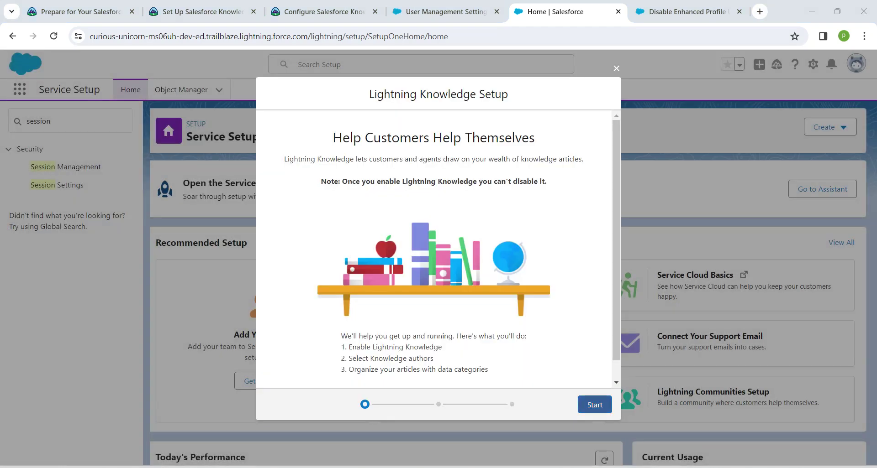
click(594, 395)
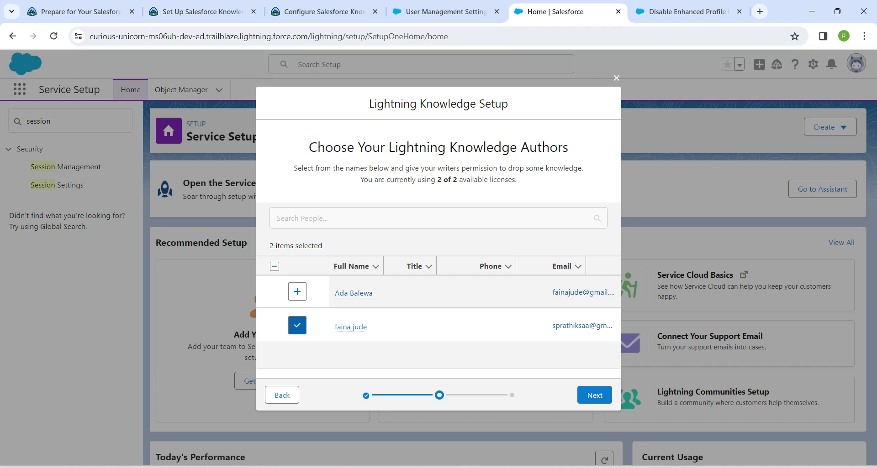
click(297, 291)
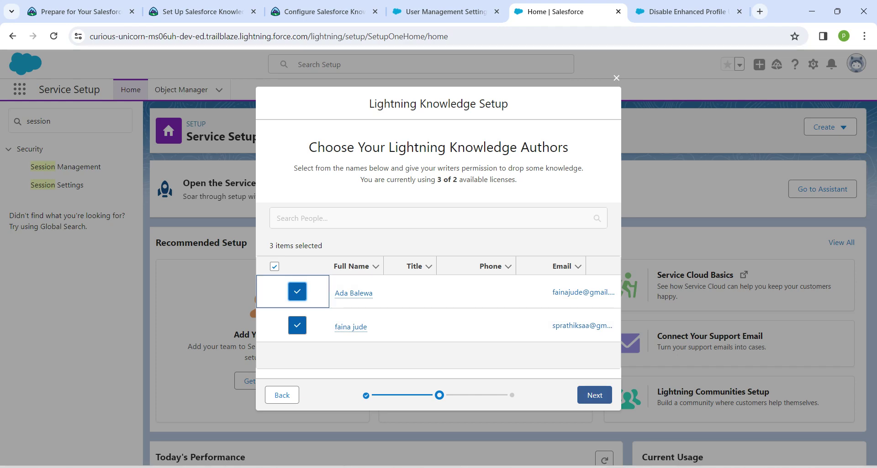
click(595, 395)
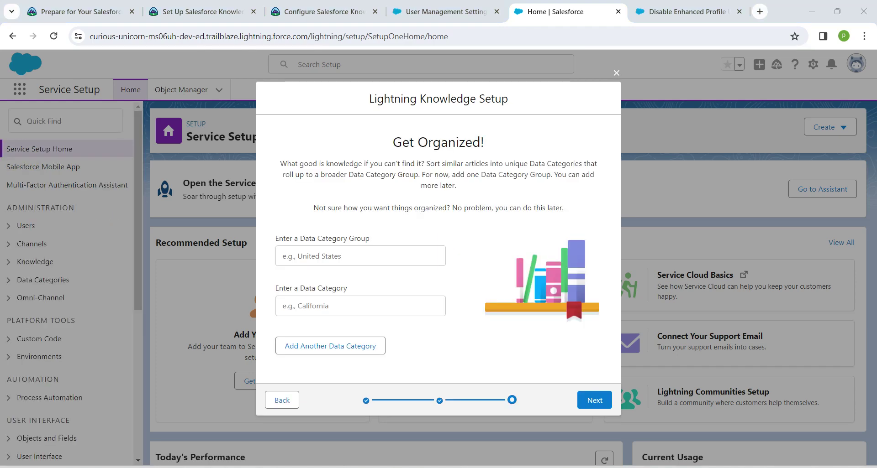
click(594, 400)
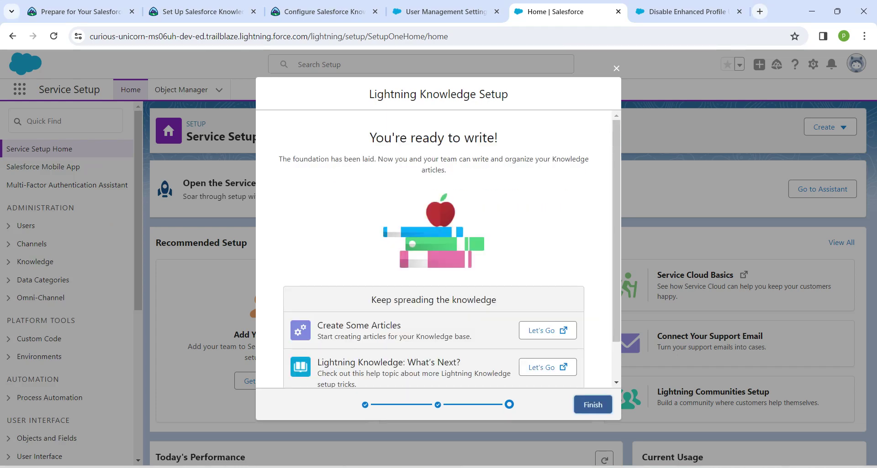
click(593, 405)
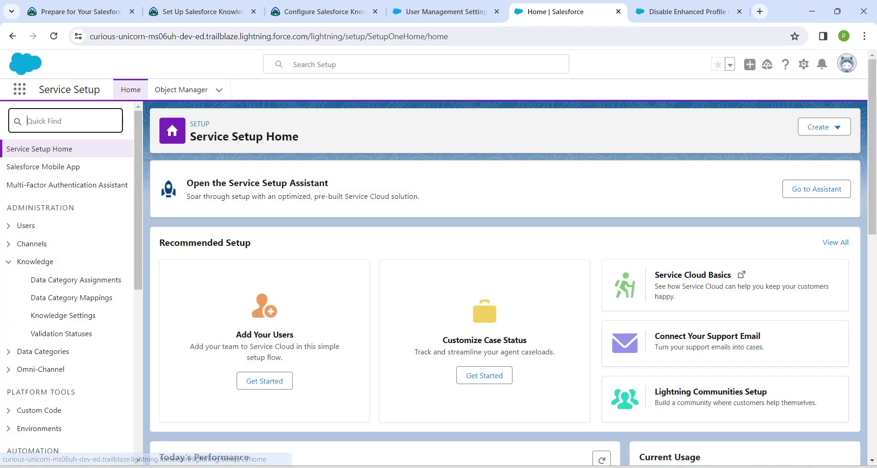
Enable and save feed tracking for the Knowledge object via Quick Find 'feed', then return to Trailhead.
text(feed)
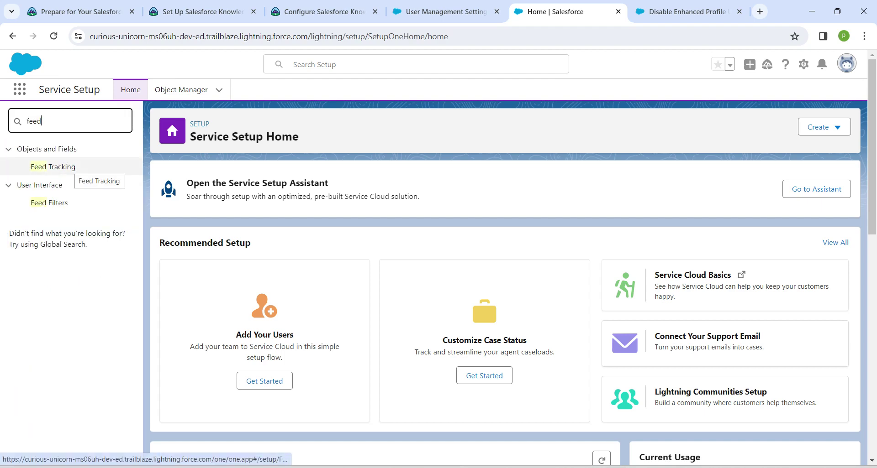
click(53, 167)
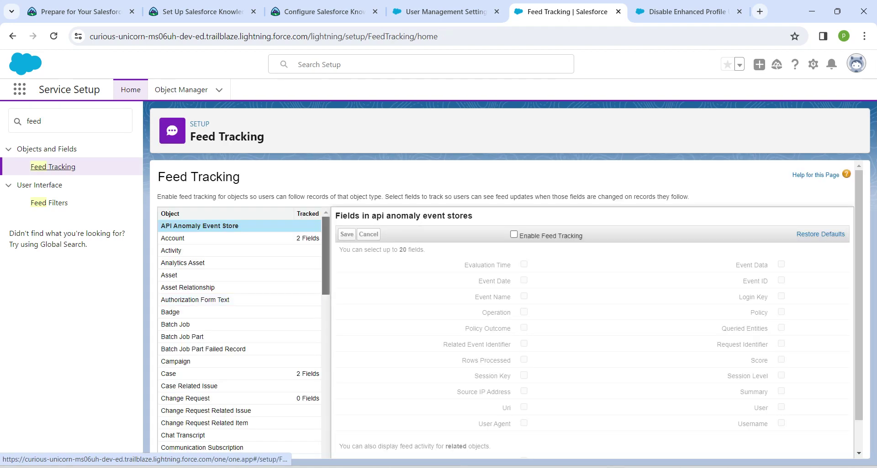
scroll(237, 300, down, 1)
scroll(237, 300, down, 5)
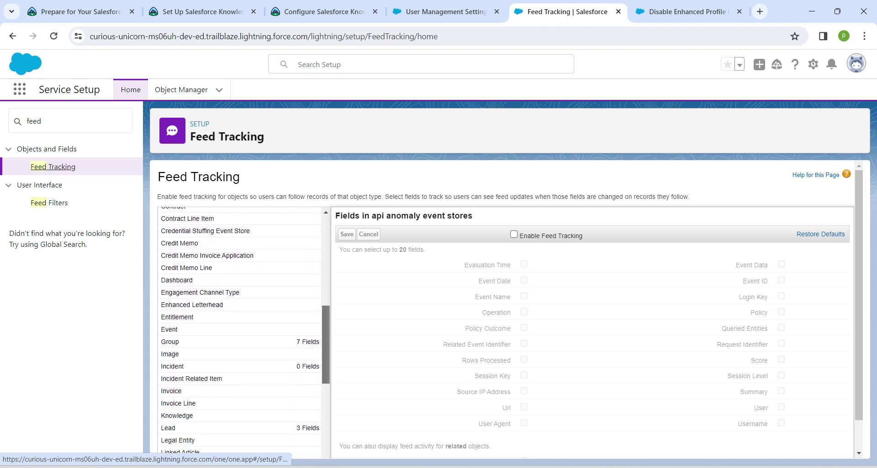
click(178, 362)
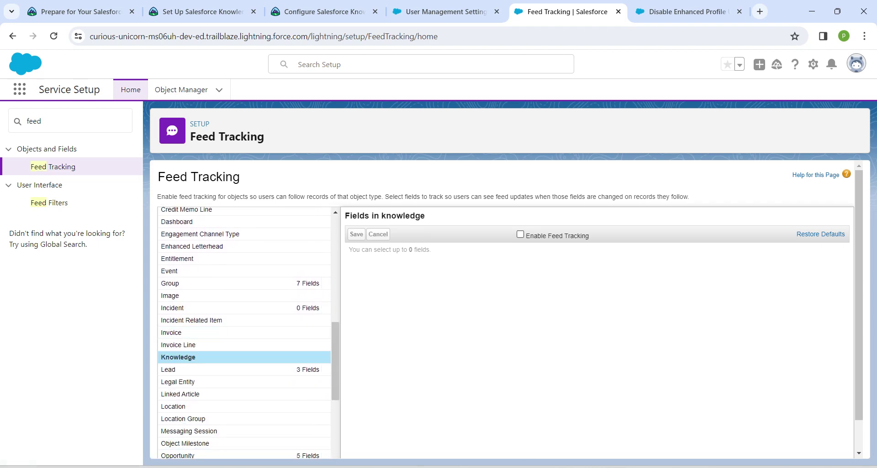
click(520, 234)
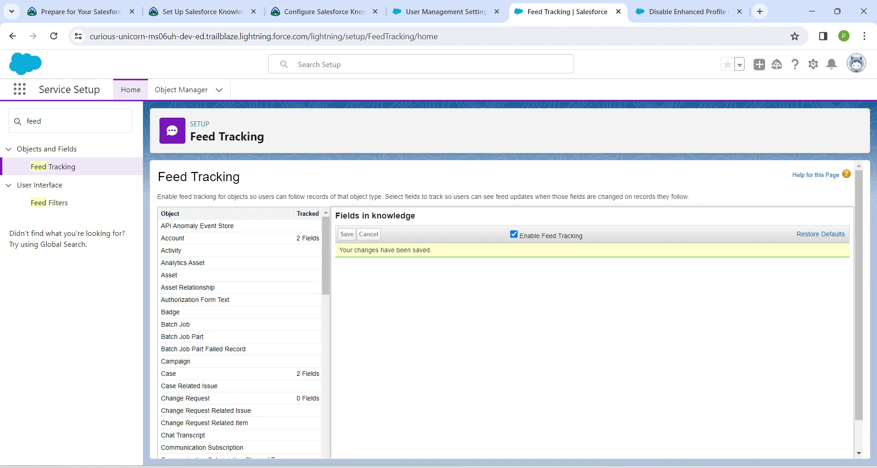
click(320, 12)
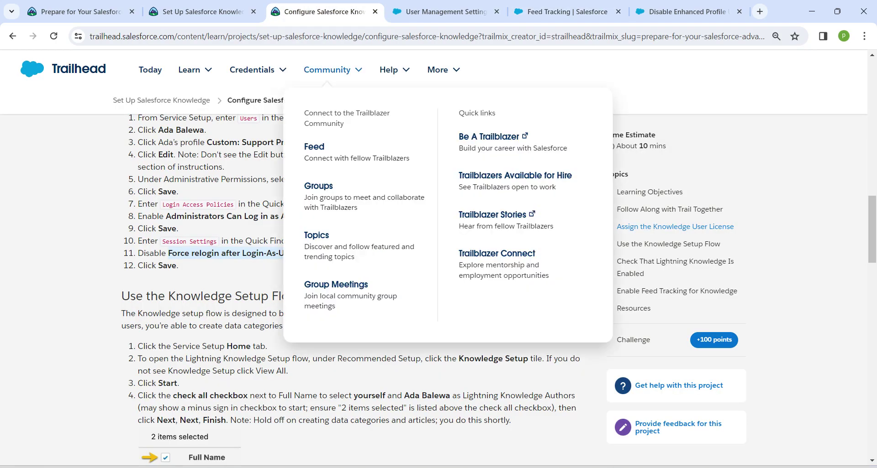
Verify the Configure Salesforce Knowledge step for 100 points and refresh the project page showing 17% progress.
scroll(356, 290, down, 15)
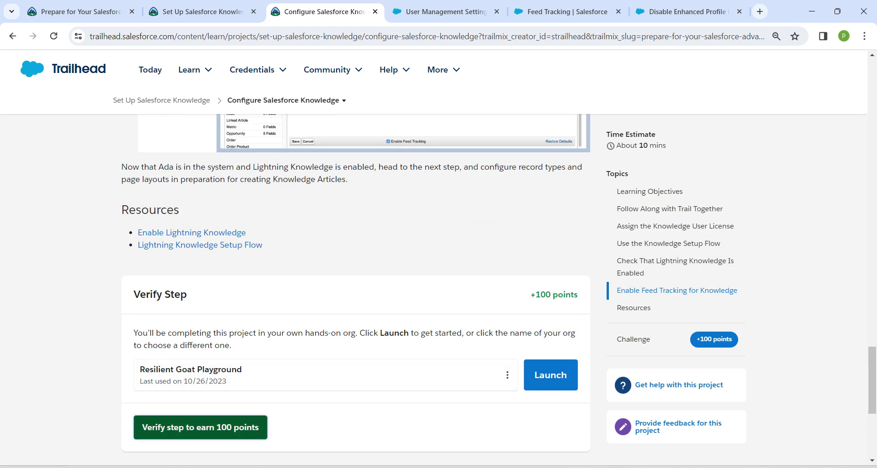
click(201, 429)
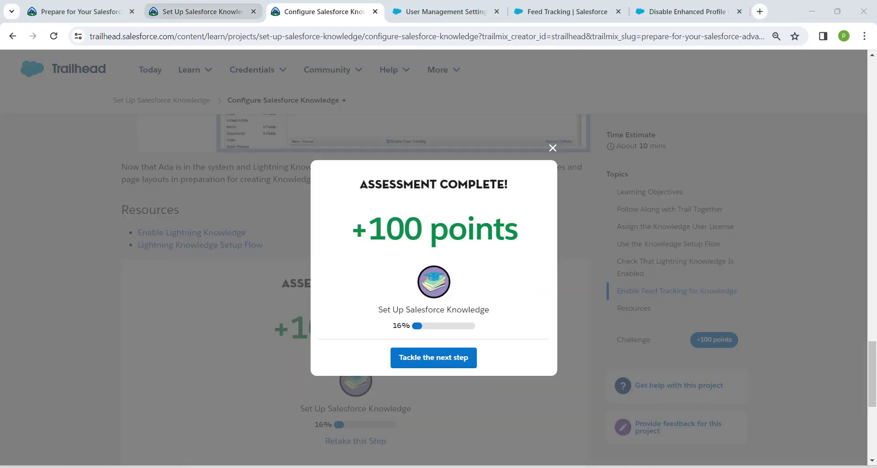
click(201, 12)
key(F5)
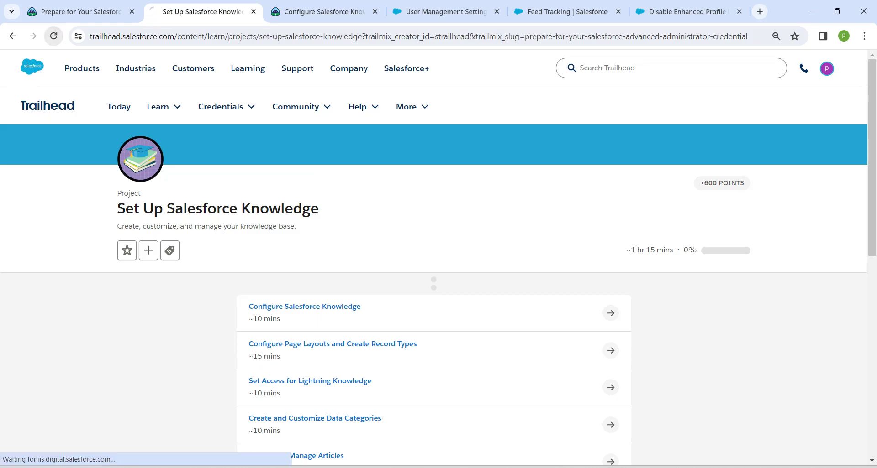